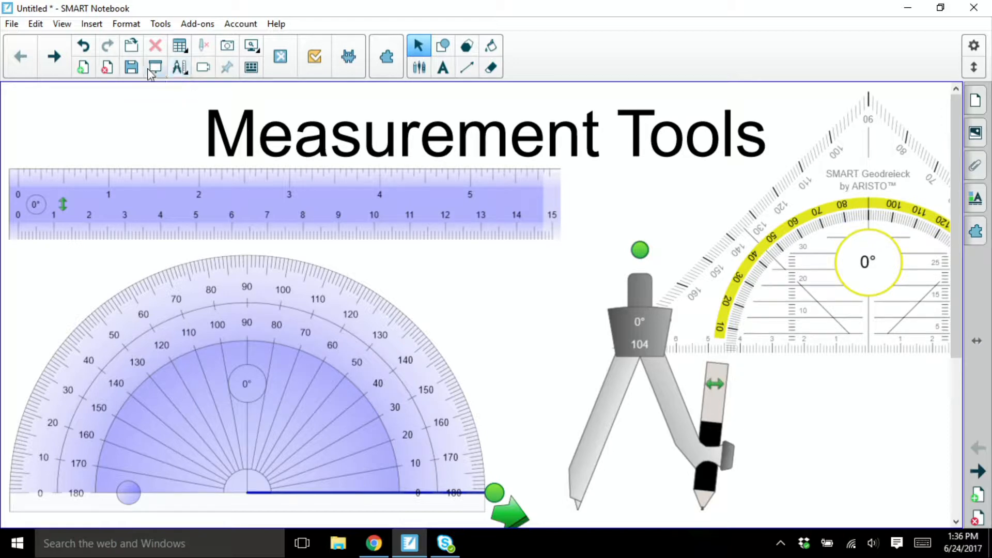
- Add a blank page after the Measurement Tools title page
{"action": "left_click", "coordinate": [80, 70]}
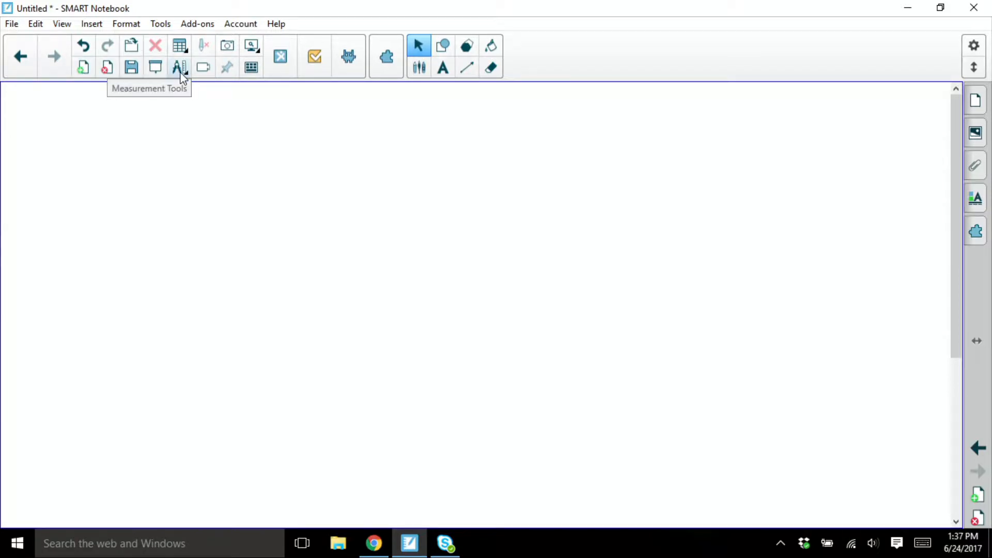
- Open the toolbar customization and add the Insert Protractor action to the toolbar beside Measurement Tools
{"action": "left_click", "coordinate": [974, 48]}
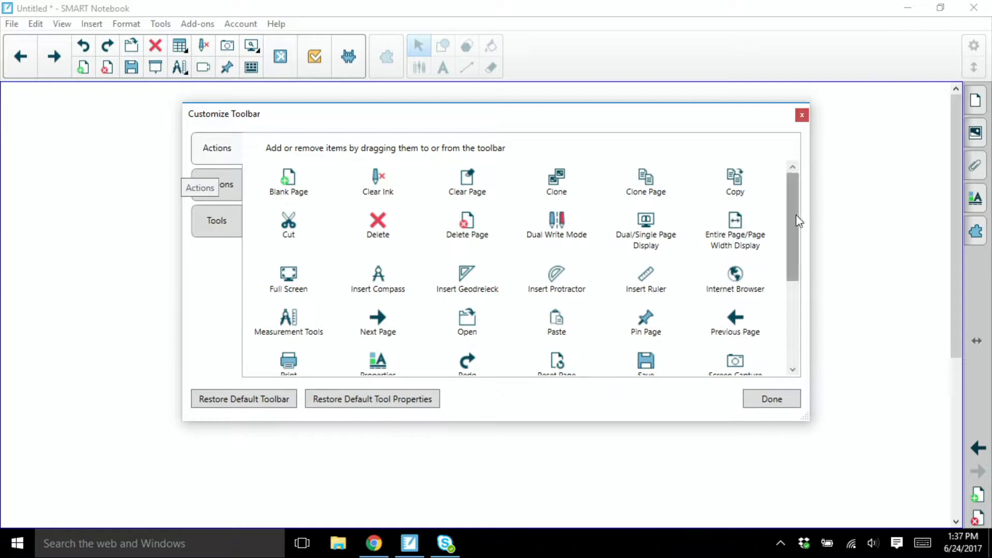
{"action": "scroll", "coordinate": [795, 215], "scroll_direction": "down", "scroll_amount": 2}
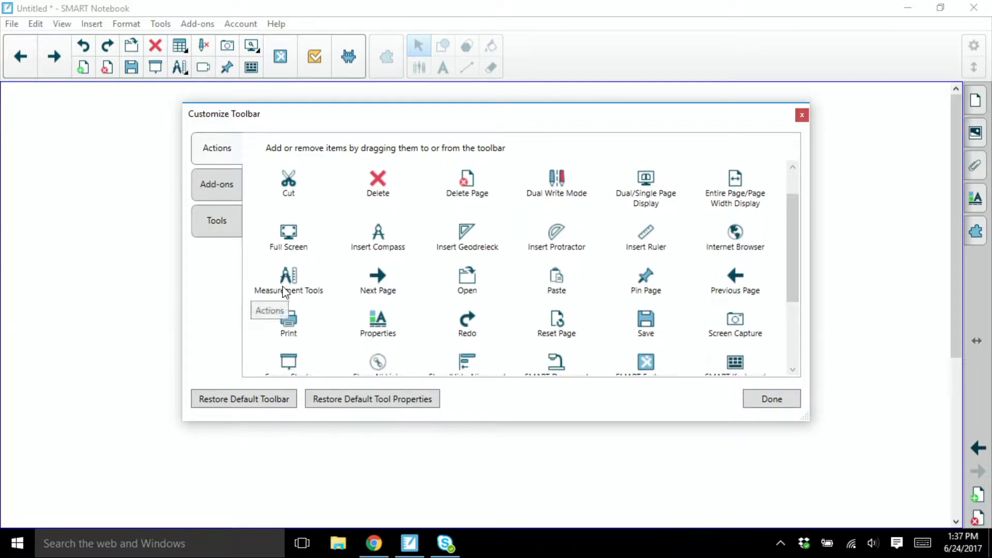
{"action": "left_click_drag", "start_coordinate": [292, 286], "coordinate": [181, 69]}
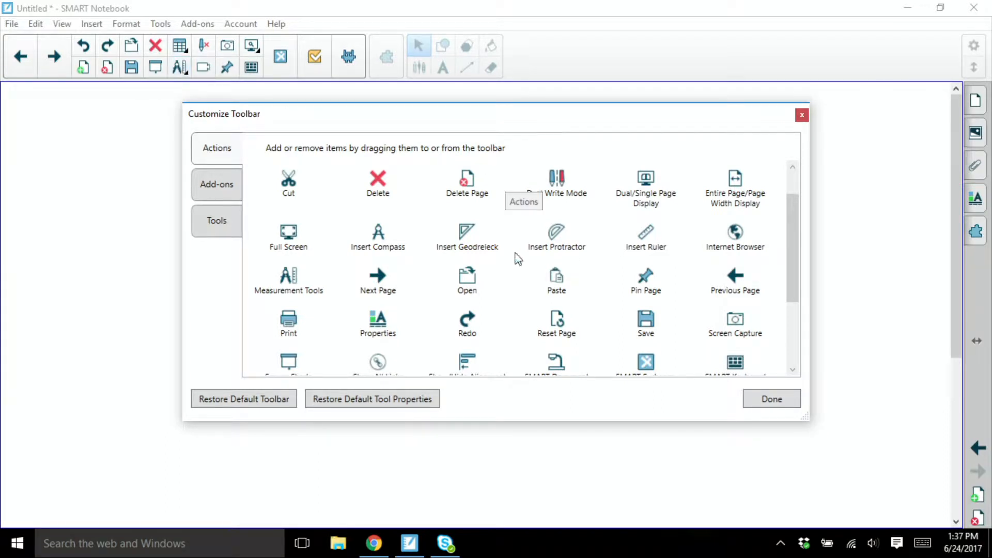
{"action": "left_click_drag", "start_coordinate": [558, 232], "coordinate": [188, 54]}
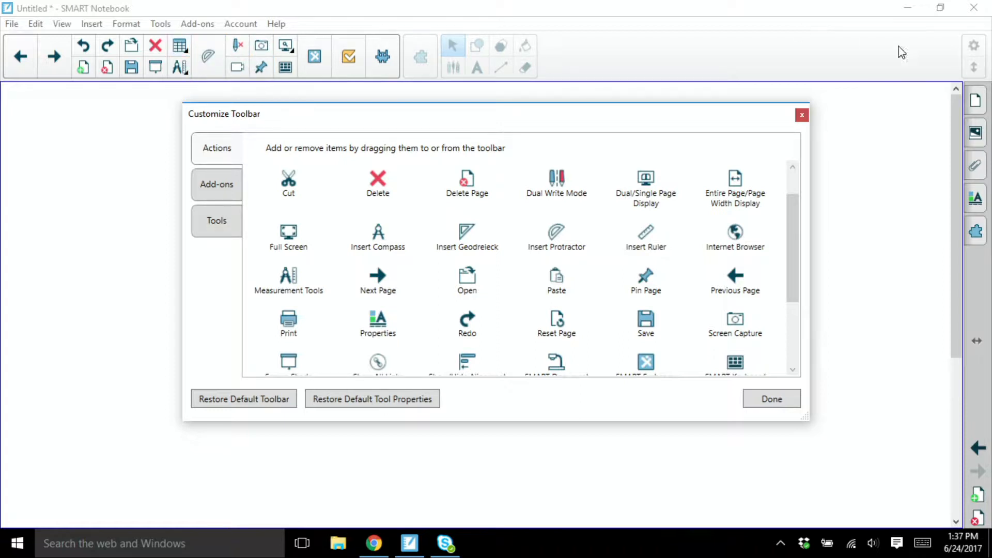
- Remove the added Insert Protractor action from the toolbar and finish customizing
{"action": "left_click_drag", "start_coordinate": [637, 245], "coordinate": [207, 79]}
{"action": "left_click_drag", "start_coordinate": [308, 177], "coordinate": [206, 51]}
{"action": "left_click_drag", "start_coordinate": [382, 218], "coordinate": [382, 218]}
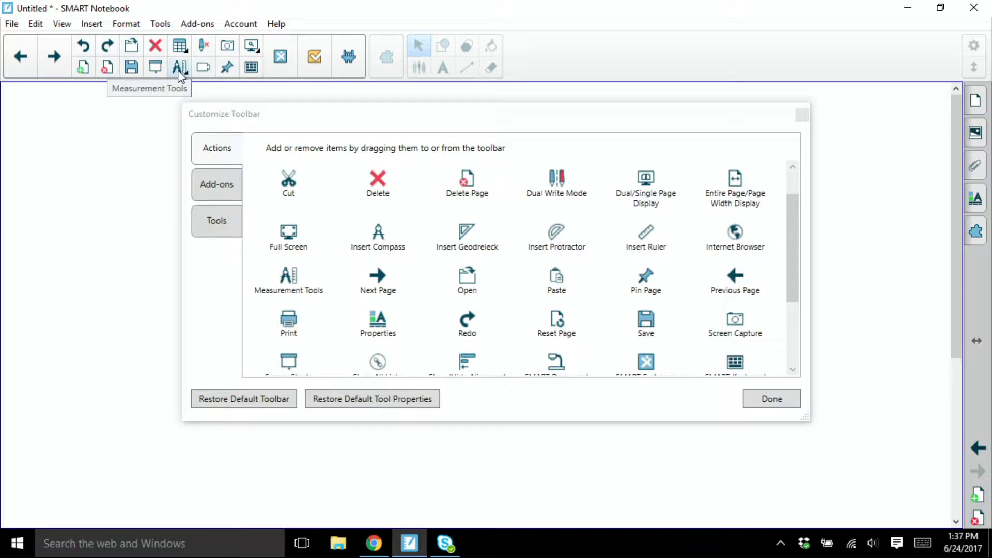
{"action": "left_click", "coordinate": [766, 401]}
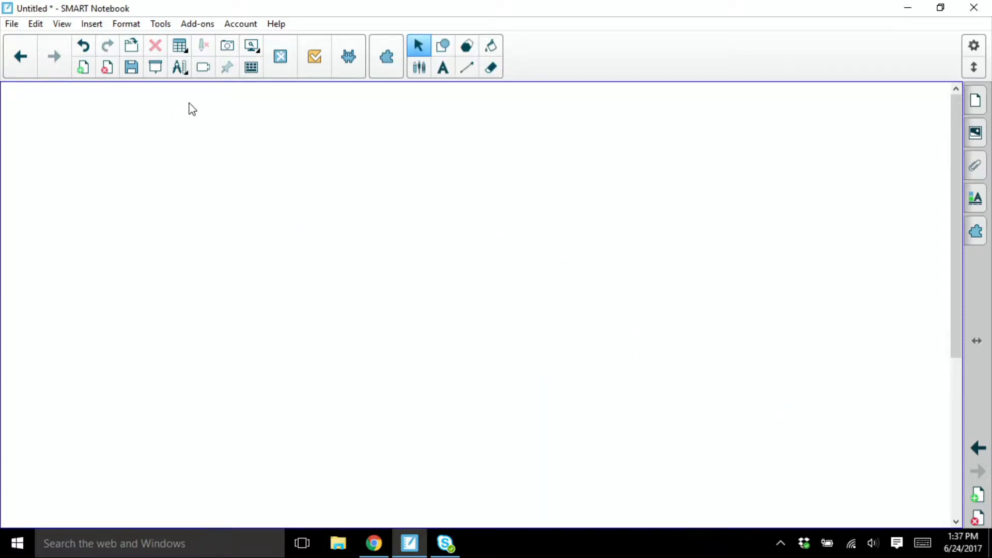
- Insert a ruler from the measurement tools and move it to the lower middle of the page
{"action": "left_click", "coordinate": [178, 74]}
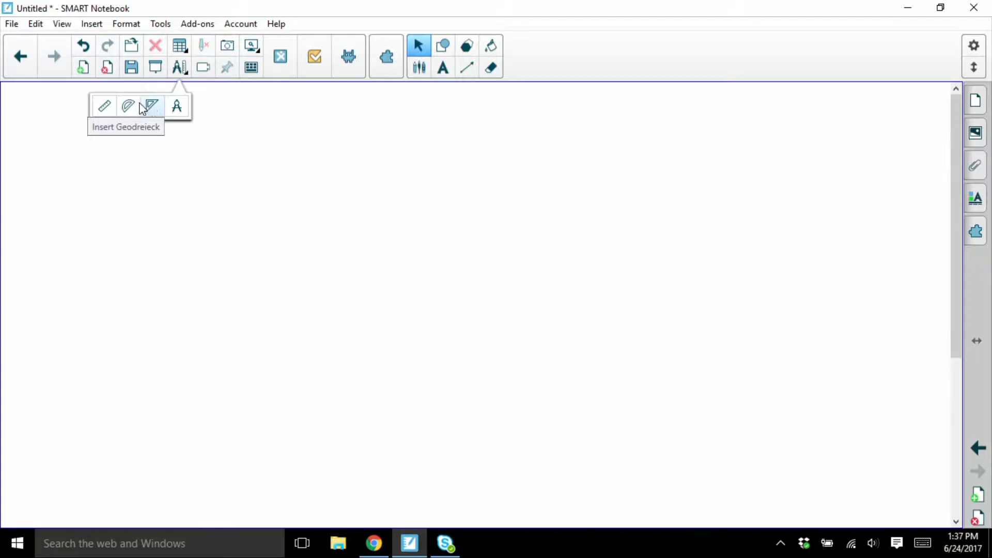
{"action": "left_click", "coordinate": [106, 108]}
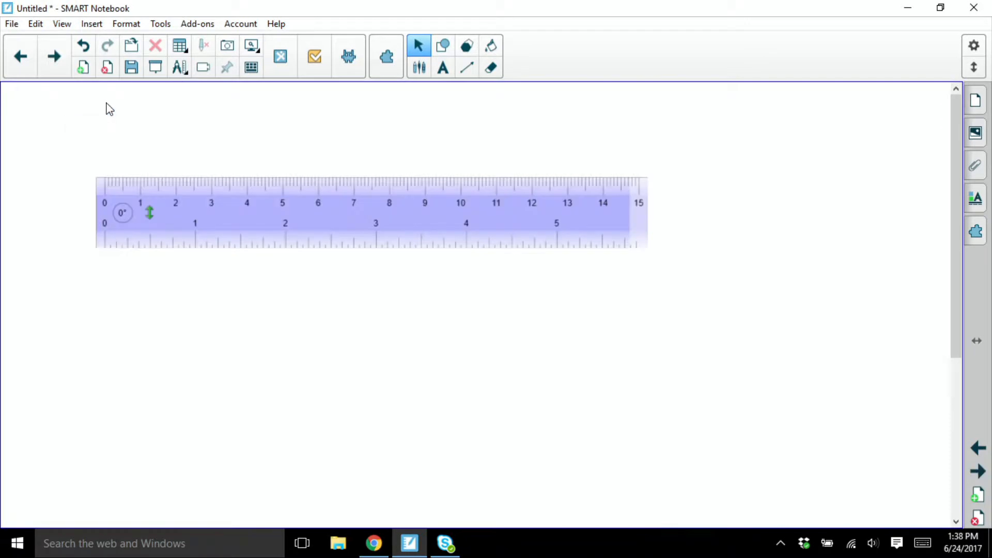
{"action": "left_click_drag", "start_coordinate": [326, 217], "coordinate": [430, 368]}
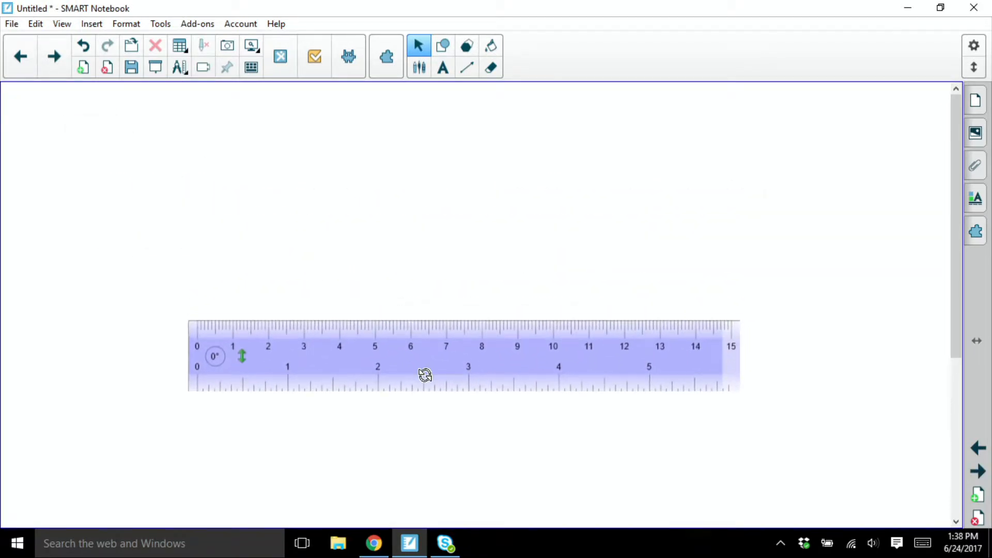
- Draw a regular hexagon with a yellow fill and black outline just above the ruler
{"action": "left_click", "coordinate": [442, 46]}
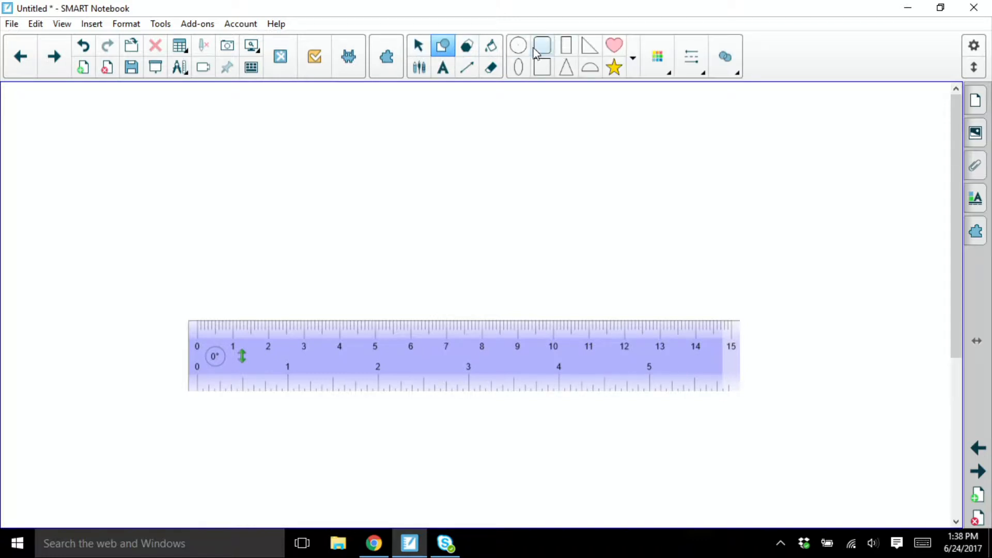
{"action": "left_click", "coordinate": [466, 45]}
{"action": "left_click", "coordinate": [541, 67]}
{"action": "left_click", "coordinate": [646, 59]}
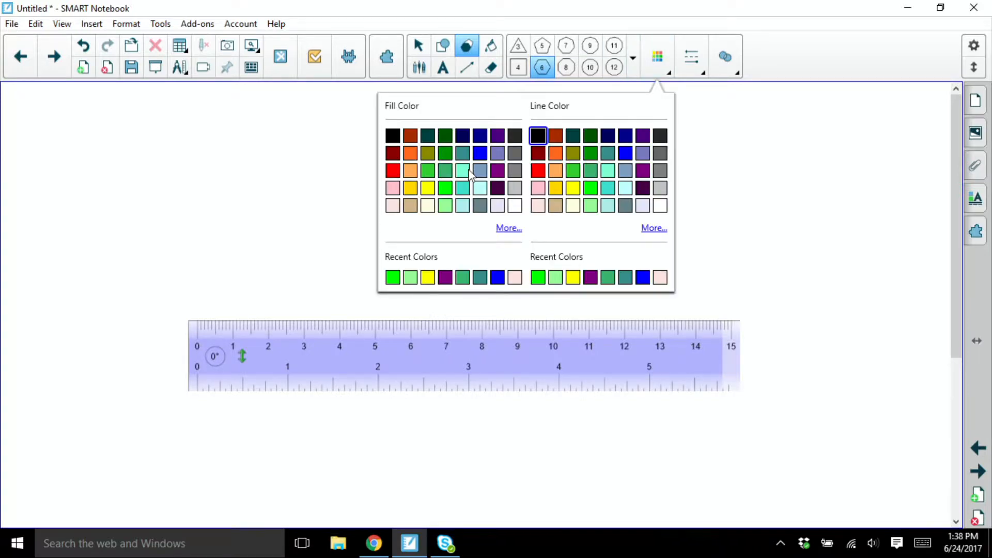
{"action": "left_click", "coordinate": [427, 188]}
{"action": "left_click", "coordinate": [657, 57]}
{"action": "left_click_drag", "start_coordinate": [348, 129], "coordinate": [549, 268]}
- Show the side lengths of the yellow hexagon and deselect it
{"action": "left_click", "coordinate": [419, 46]}
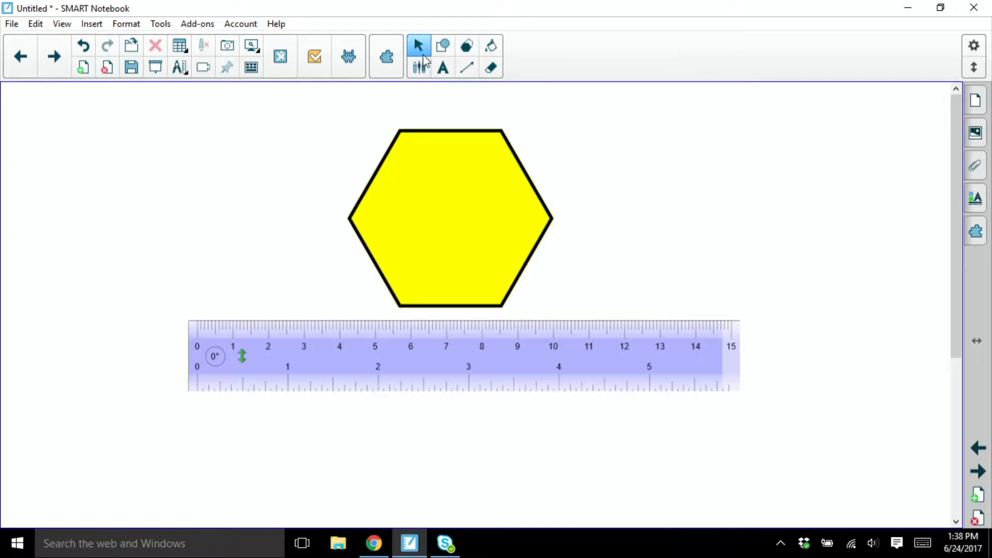
{"action": "left_click", "coordinate": [456, 188]}
{"action": "left_click", "coordinate": [559, 123]}
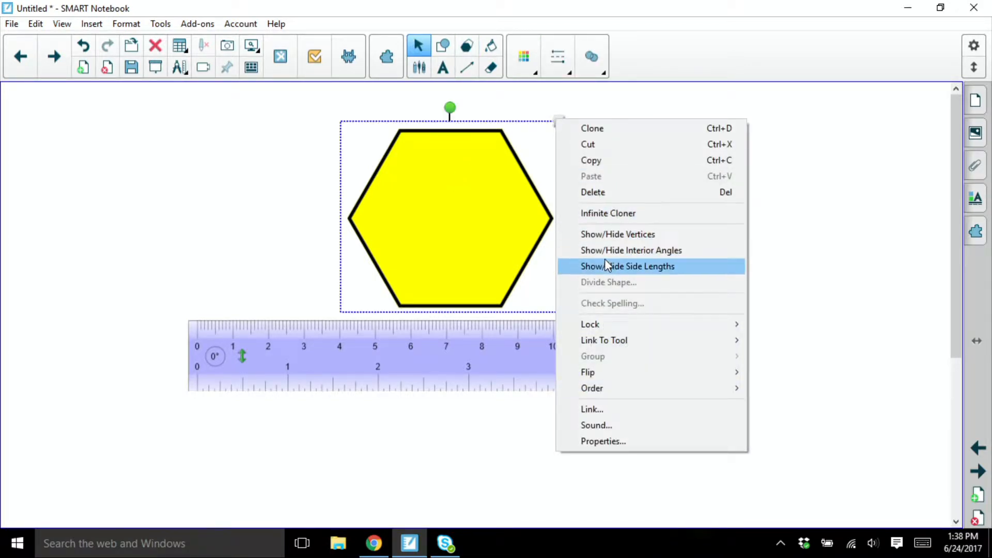
{"action": "left_click", "coordinate": [603, 266]}
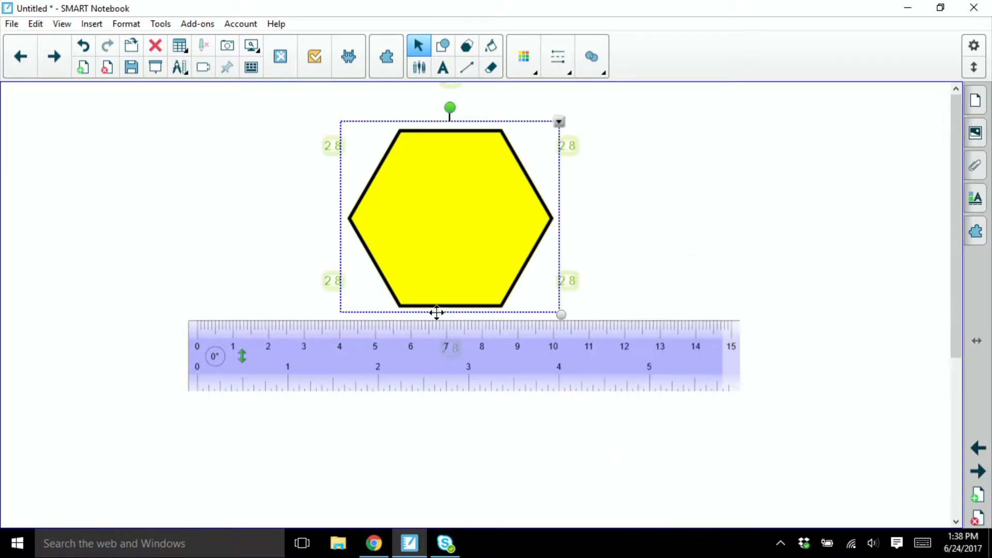
{"action": "left_click", "coordinate": [393, 473]}
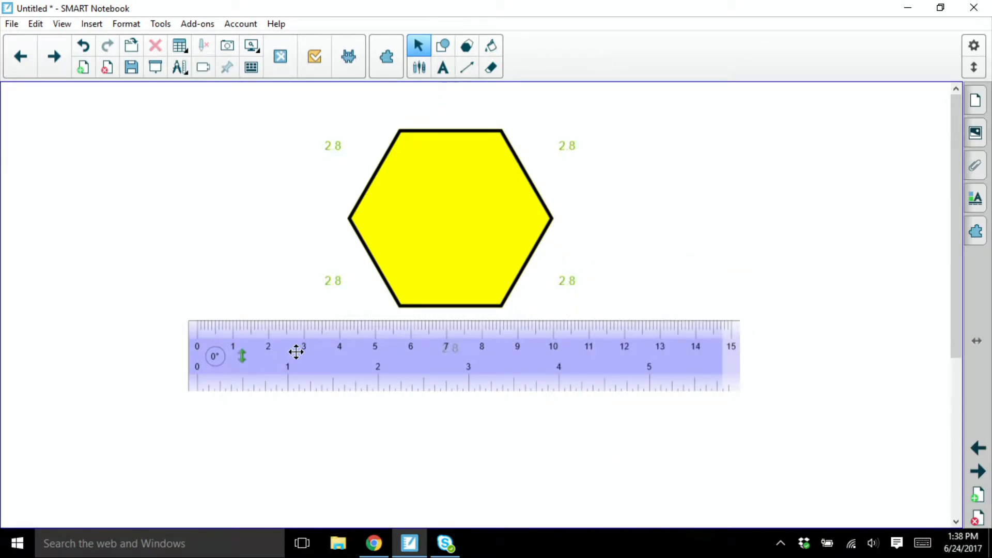
- Measure the hexagon's bottom side by aligning the ruler's zero with its left corner, and move the ruler back below the shape
{"action": "left_click_drag", "start_coordinate": [296, 352], "coordinate": [519, 339]}
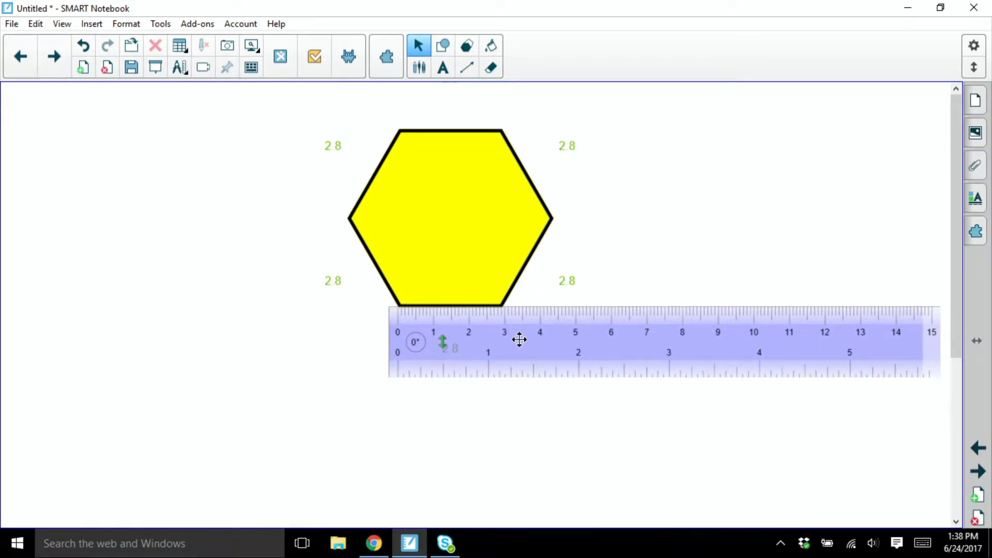
{"action": "left_click_drag", "start_coordinate": [519, 340], "coordinate": [521, 341]}
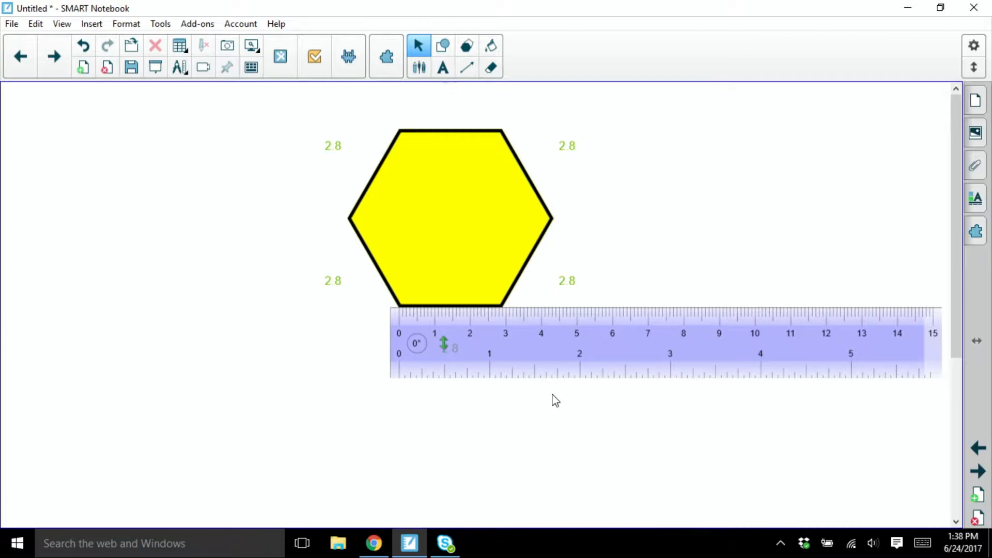
{"action": "left_click_drag", "start_coordinate": [531, 349], "coordinate": [229, 444]}
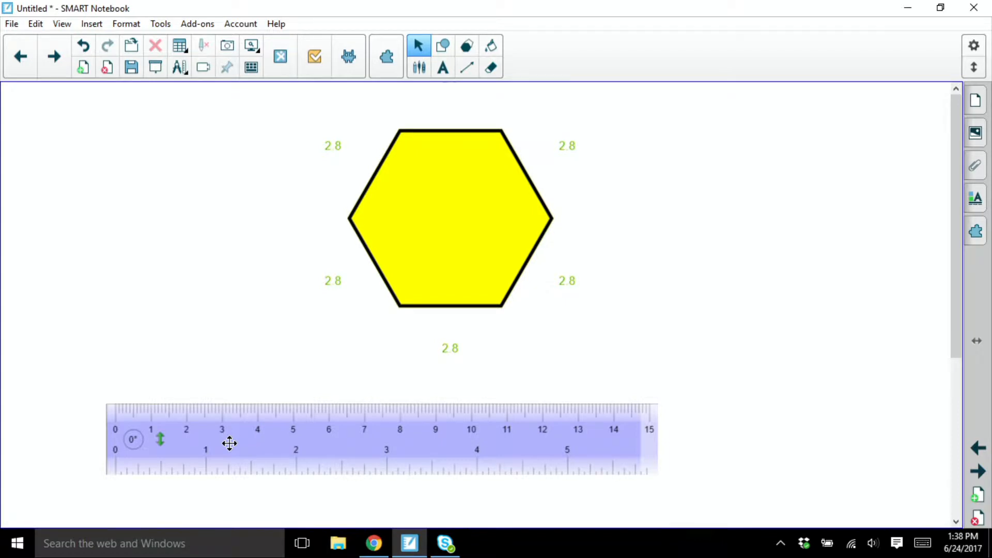
{"action": "left_click_drag", "start_coordinate": [229, 443], "coordinate": [263, 392]}
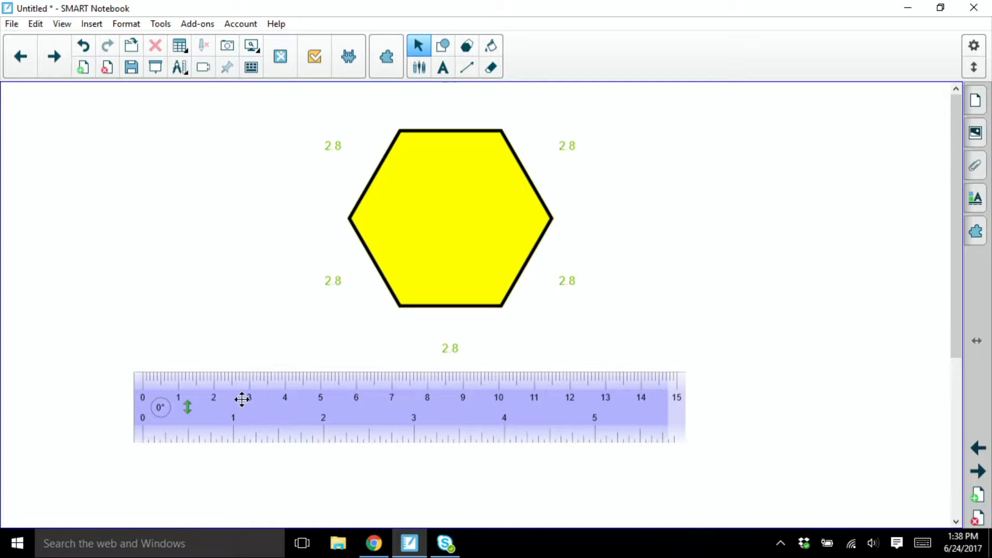
- Flip the ruler's centimetre and inch scales repeatedly, ending with centimetres on the upper edge
{"action": "left_click", "coordinate": [188, 408]}
{"action": "left_click", "coordinate": [188, 408]}
{"action": "left_click", "coordinate": [188, 408]}
{"action": "left_click", "coordinate": [188, 408]}
{"action": "left_click", "coordinate": [188, 408]}
{"action": "left_click", "coordinate": [188, 408]}
{"action": "left_click", "coordinate": [188, 408]}
{"action": "left_click", "coordinate": [188, 408]}
{"action": "left_click", "coordinate": [188, 408]}
{"action": "left_click", "coordinate": [188, 408]}
{"action": "key", "text": "Escape"}
- Delete the yellow hexagon from the page
{"action": "left_click", "coordinate": [426, 198]}
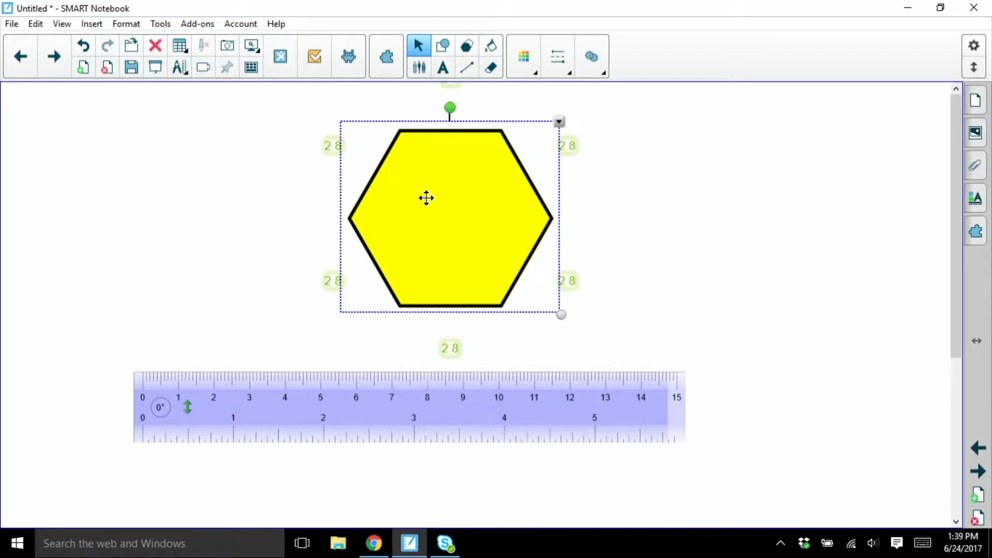
{"action": "left_click", "coordinate": [156, 48]}
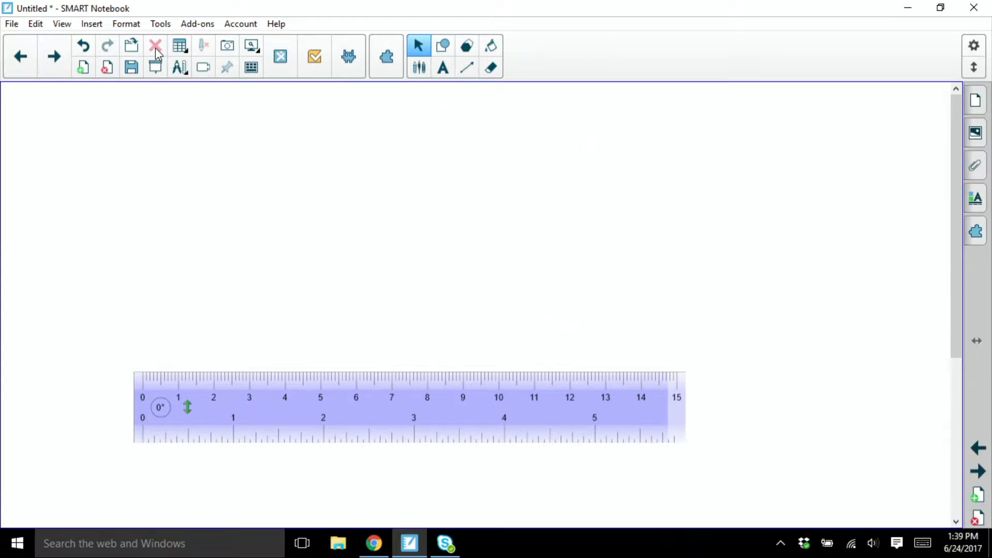
- Move the ruler to the upper part of the page and resize it to a larger ruler with an 18 cm scale
{"action": "left_click_drag", "start_coordinate": [380, 407], "coordinate": [385, 231]}
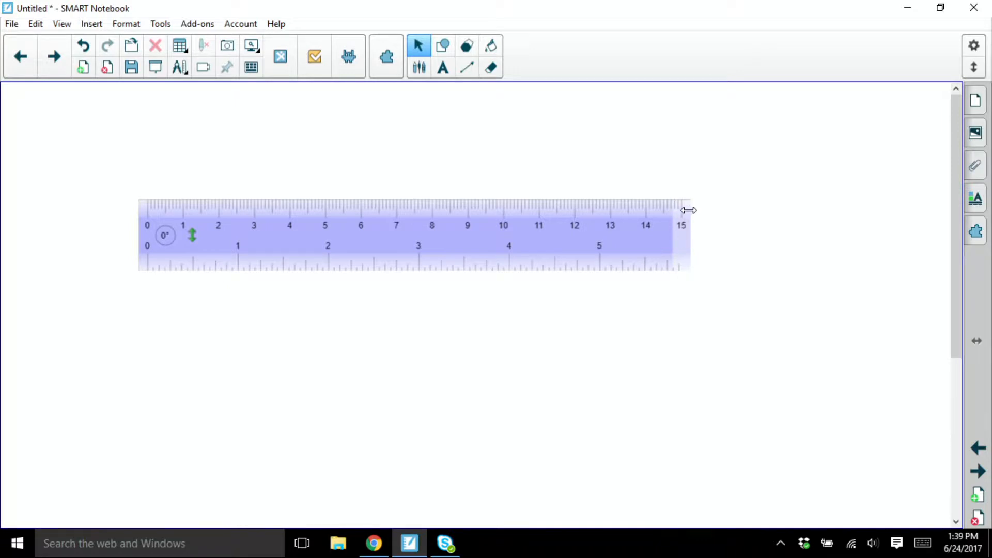
{"action": "left_click_drag", "start_coordinate": [680, 231], "coordinate": [803, 254]}
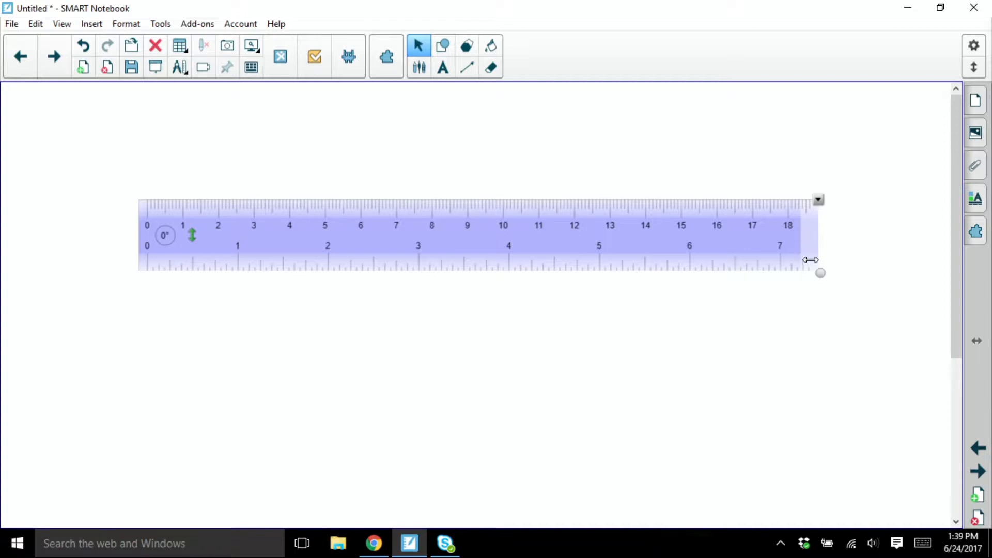
{"action": "left_click_drag", "start_coordinate": [821, 275], "coordinate": [832, 377]}
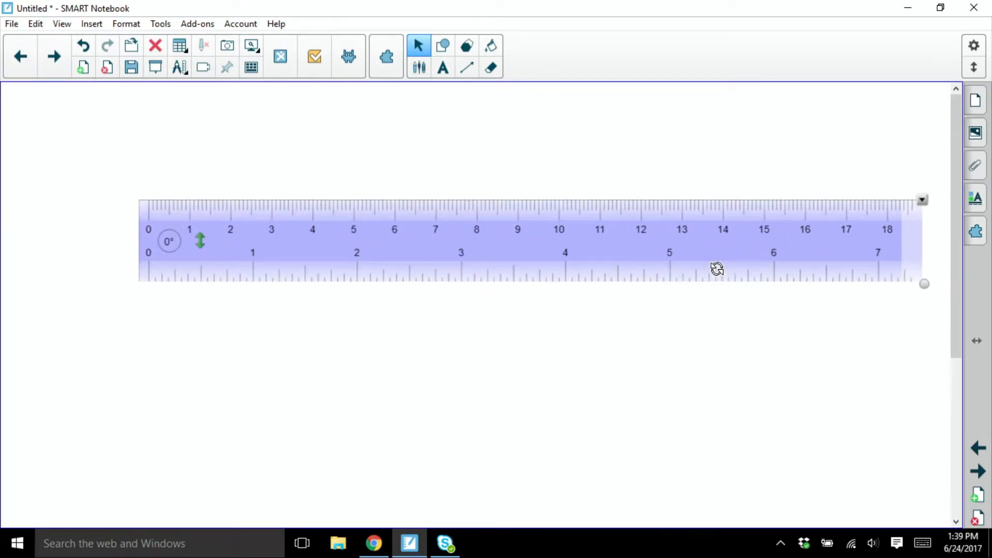
- Shorten the ruler's scale to about 6 cm and enlarge the whole ruler so its markings are bigger
{"action": "left_click_drag", "start_coordinate": [906, 244], "coordinate": [408, 243]}
{"action": "left_click_drag", "start_coordinate": [420, 281], "coordinate": [649, 414]}
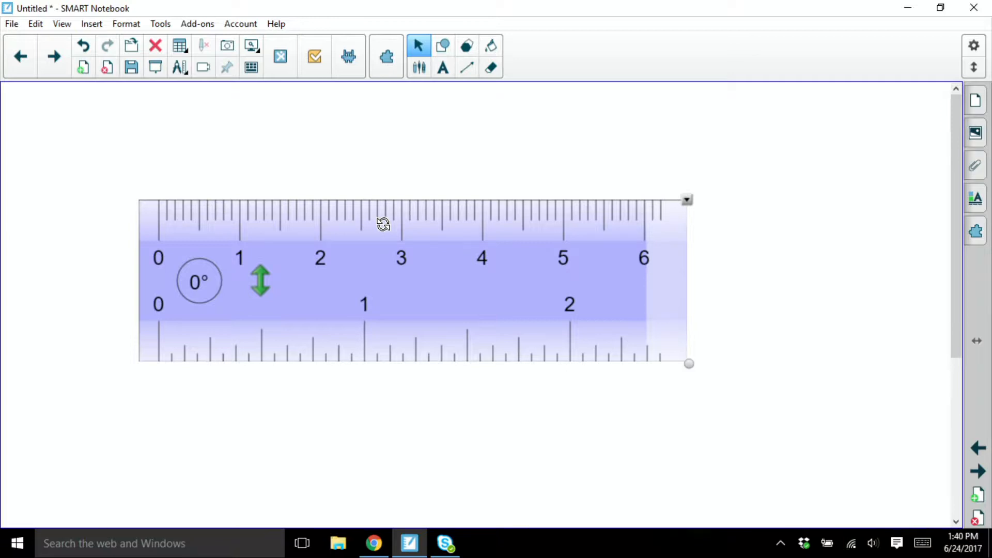
- Rotate the ruler away from and back to 0°, and move it across the page and back
{"action": "left_click_drag", "start_coordinate": [383, 223], "coordinate": [257, 350]}
{"action": "left_click_drag", "start_coordinate": [339, 339], "coordinate": [358, 223]}
{"action": "left_click_drag", "start_coordinate": [452, 281], "coordinate": [592, 295]}
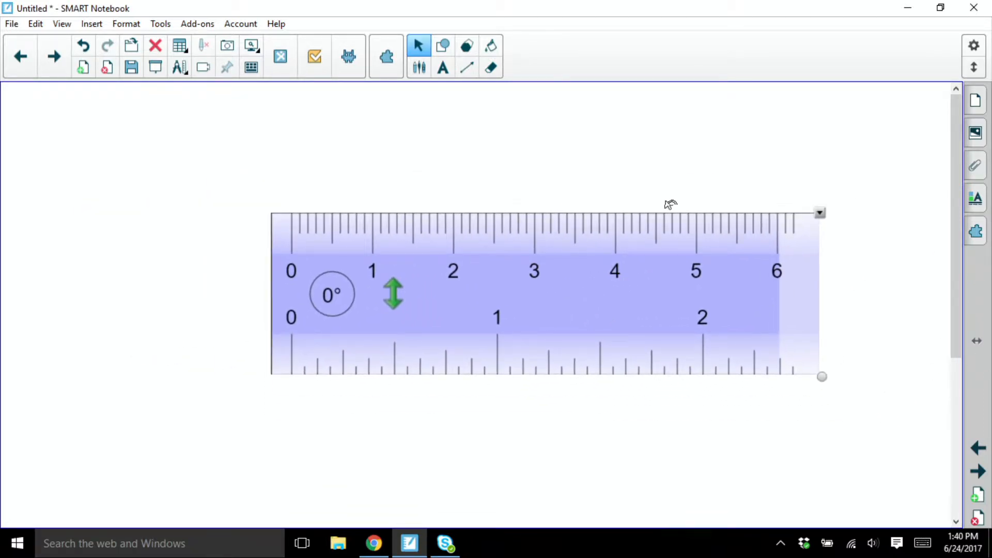
{"action": "left_click_drag", "start_coordinate": [600, 305], "coordinate": [470, 277]}
- Shorten the ruler's scale to just over 5 cm, enlarge the whole ruler and deselect it
{"action": "left_click_drag", "start_coordinate": [692, 271], "coordinate": [655, 288]}
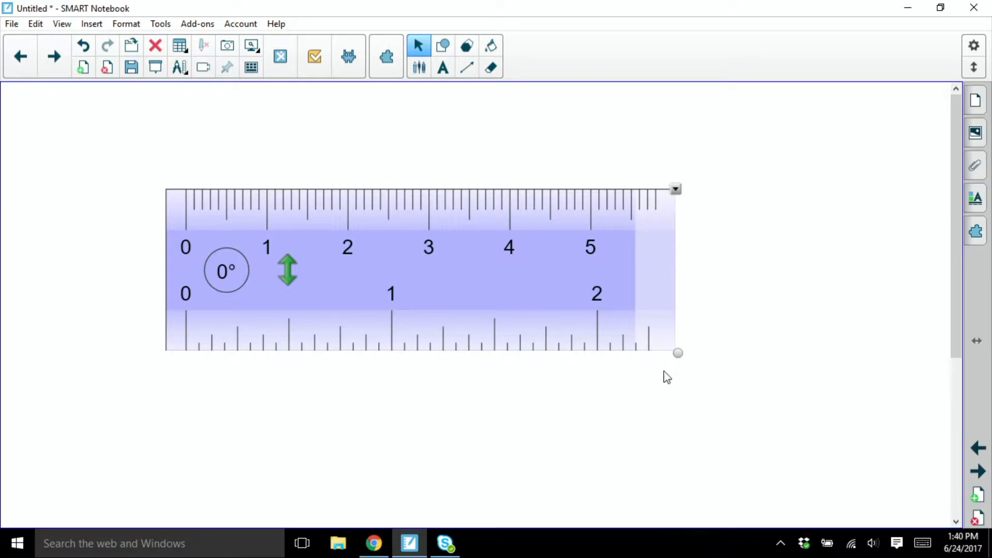
{"action": "left_click_drag", "start_coordinate": [677, 350], "coordinate": [741, 436]}
{"action": "left_click_drag", "start_coordinate": [426, 205], "coordinate": [475, 204]}
{"action": "left_click", "coordinate": [547, 154]}
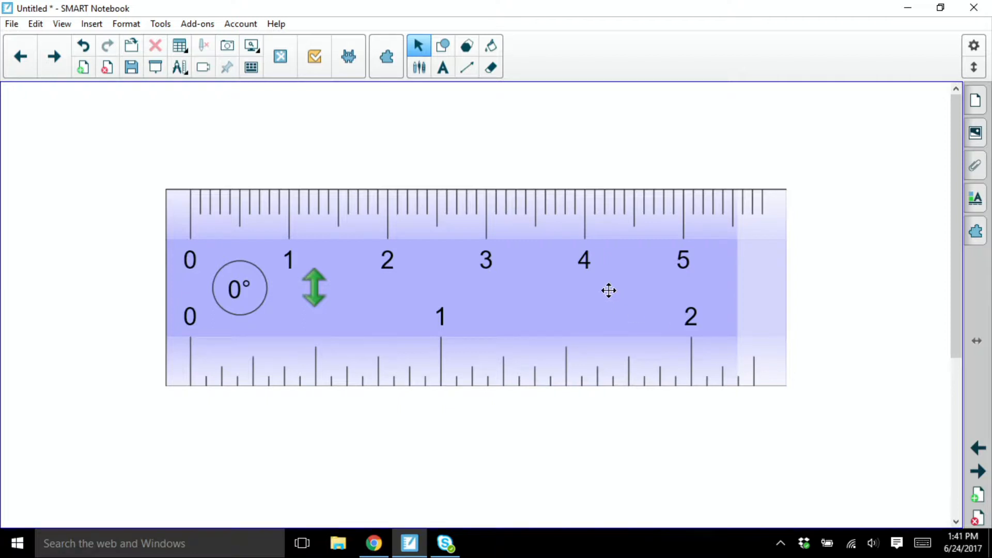
- Delete the enlarged ruler from the page
{"action": "left_click", "coordinate": [527, 289]}
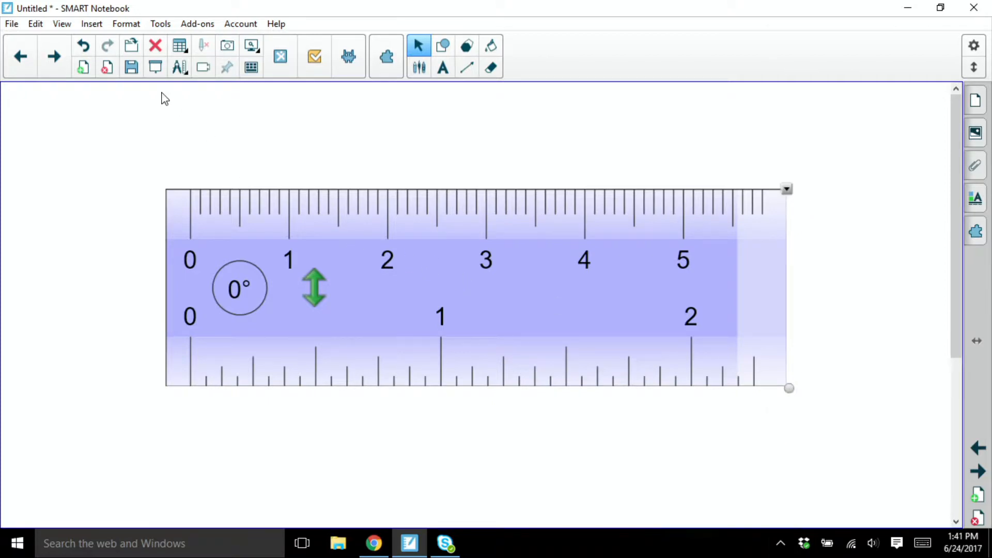
{"action": "left_click", "coordinate": [154, 47]}
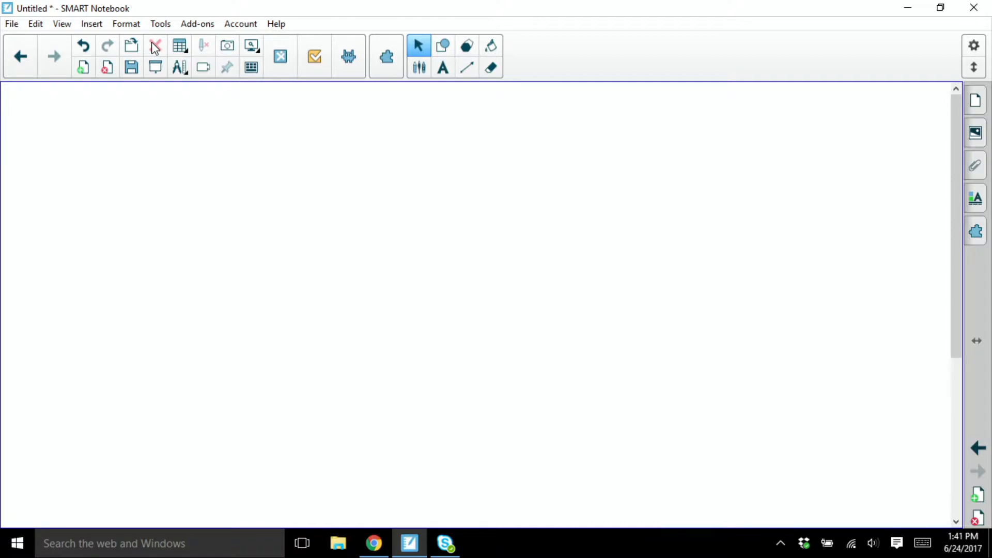
- Insert a protractor from the measurement tools and position it in the left half of the page
{"action": "left_click", "coordinate": [174, 71]}
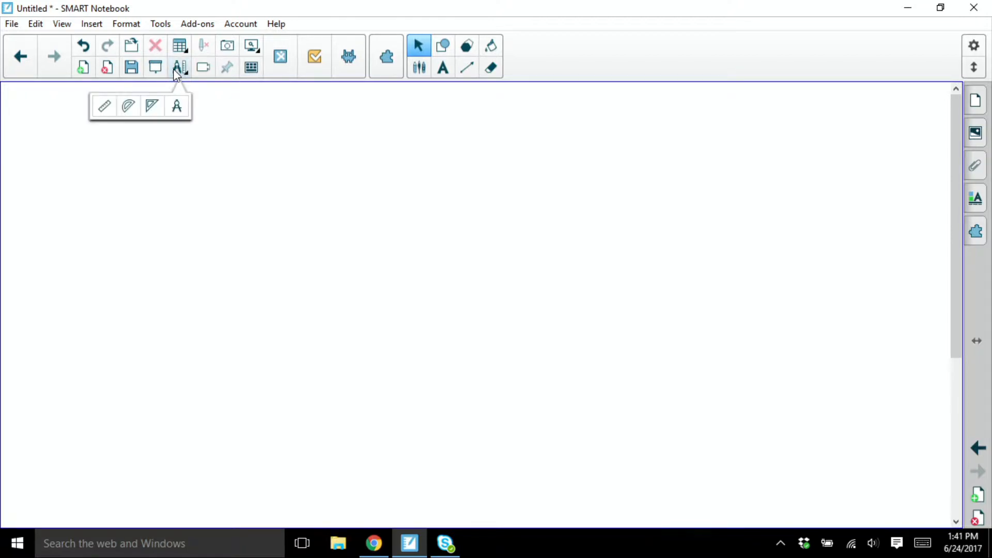
{"action": "left_click", "coordinate": [130, 107]}
{"action": "left_click_drag", "start_coordinate": [408, 323], "coordinate": [390, 284]}
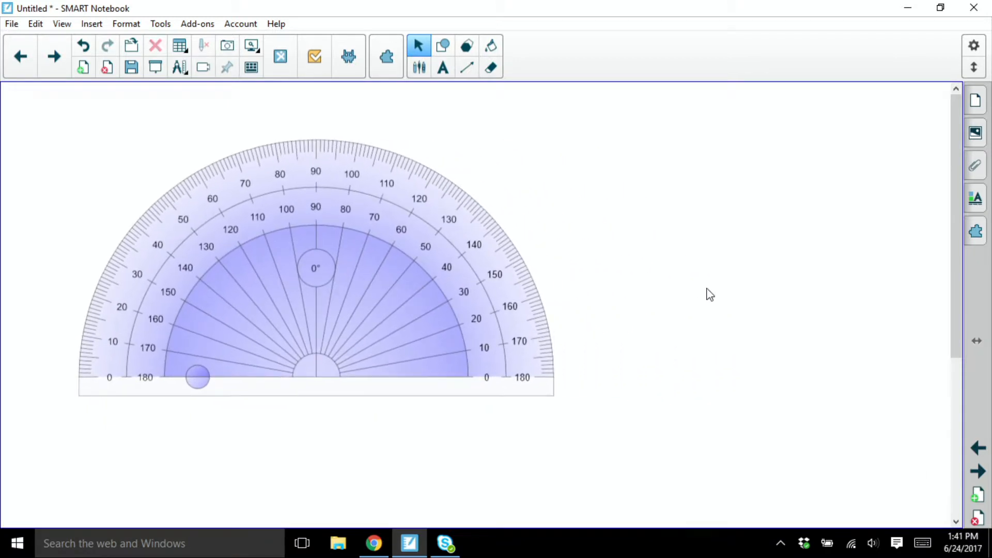
- Select the protractor and swing its movable angle ray up to about 40° on the inner scale
{"action": "left_click", "coordinate": [388, 300]}
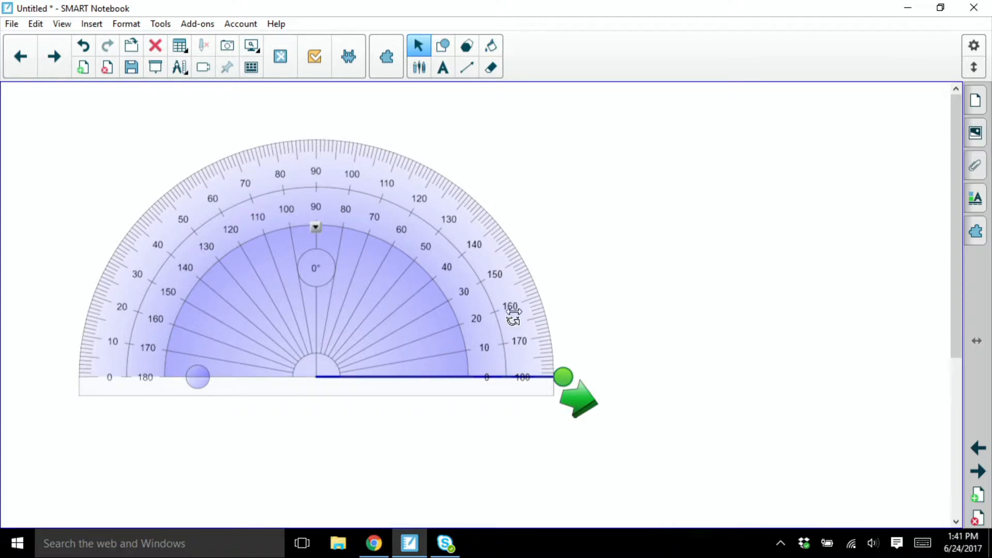
{"action": "left_click_drag", "start_coordinate": [563, 380], "coordinate": [484, 239]}
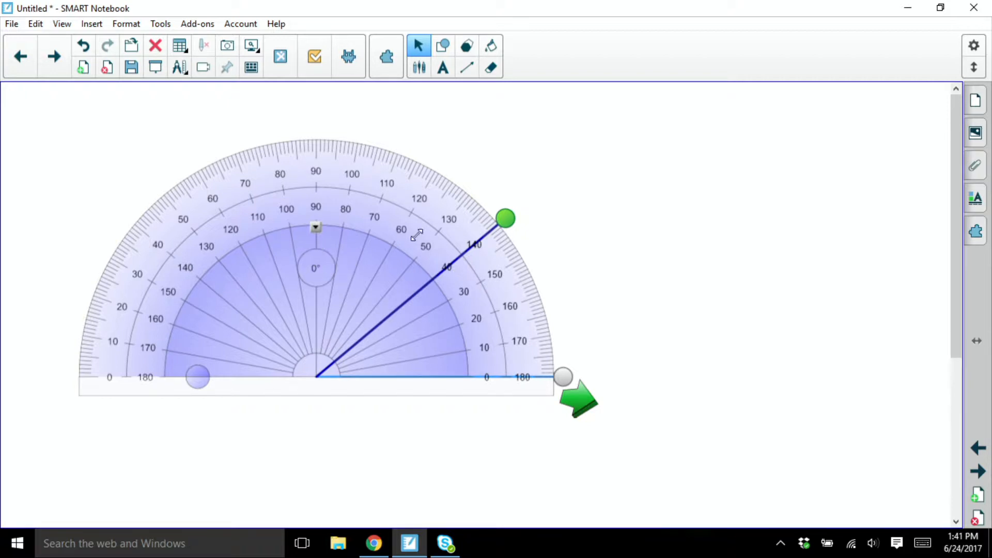
- Generate the 40° angle drawing beside the protractor and ungroup it into separate parts
{"action": "mouse_move", "coordinate": [506, 219]}
{"action": "left_mouse_down"}
{"action": "mouse_move", "coordinate": [550, 281]}
{"action": "mouse_move", "coordinate": [507, 223]}
{"action": "left_mouse_up"}
{"action": "left_click", "coordinate": [577, 402]}
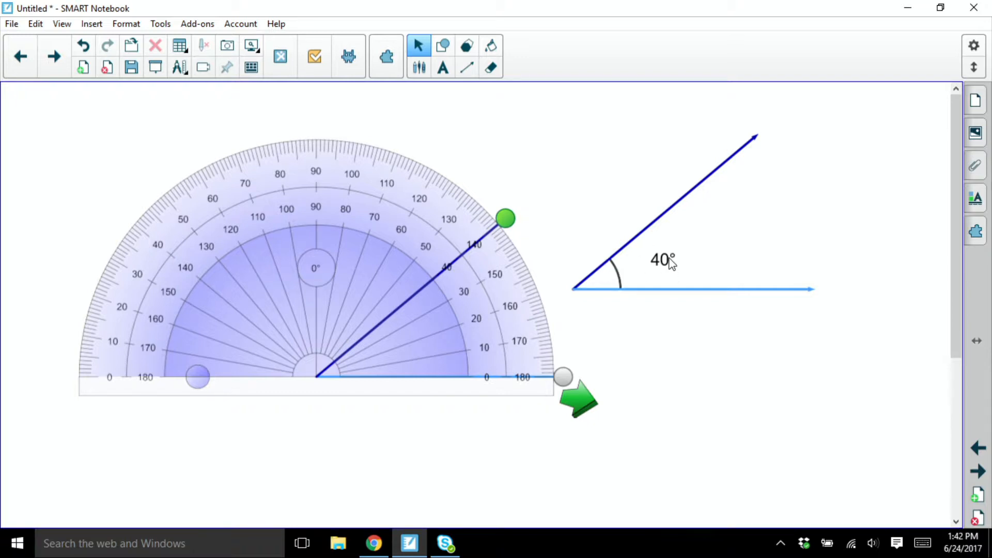
{"action": "left_click", "coordinate": [659, 216]}
{"action": "left_click", "coordinate": [840, 105]}
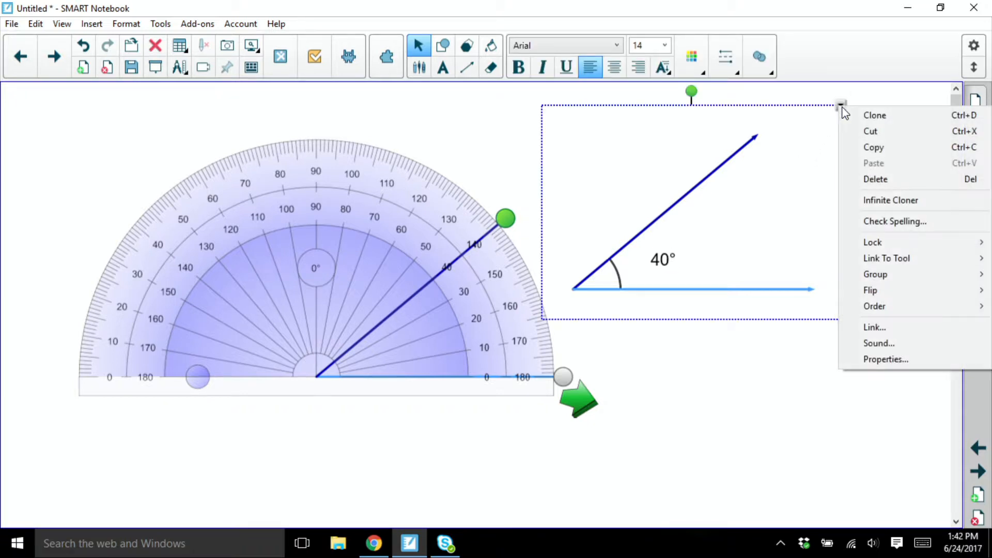
{"action": "mouse_move", "coordinate": [880, 281]}
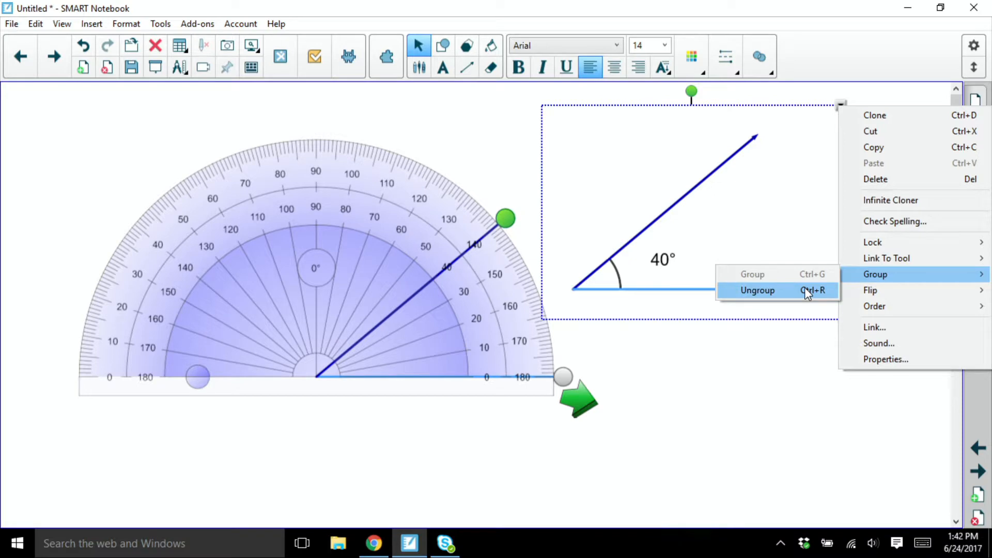
{"action": "left_click", "coordinate": [805, 287]}
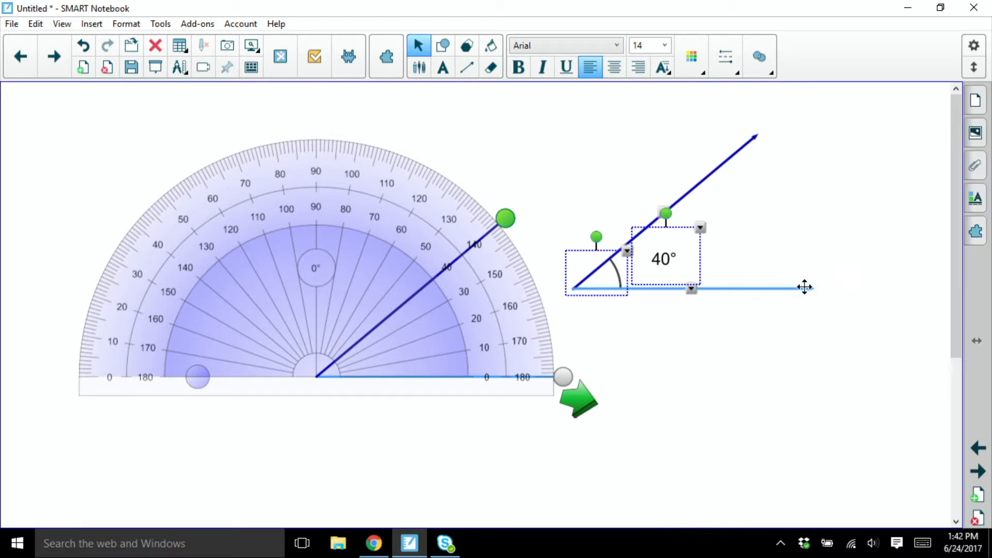
{"action": "left_click", "coordinate": [854, 229]}
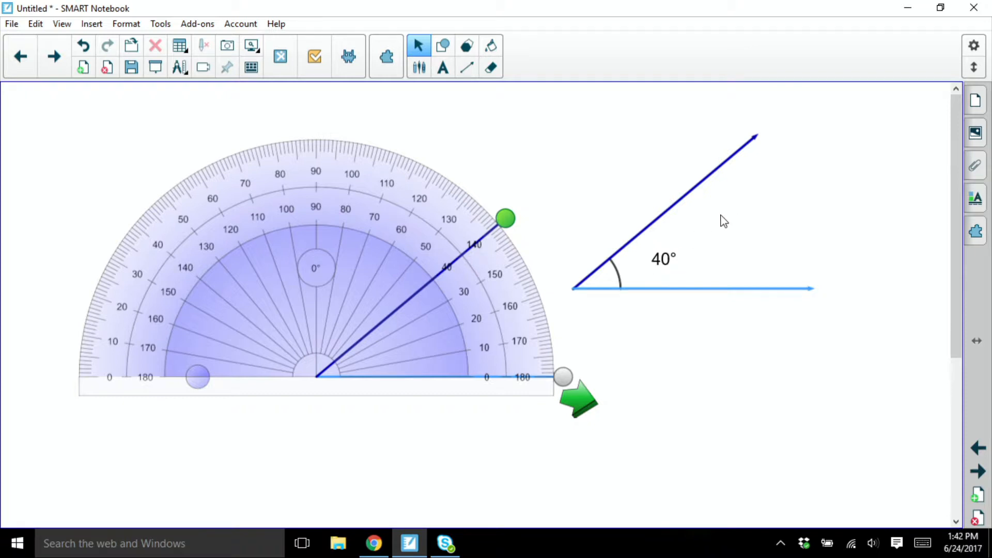
- Delete the 40° label from the angle drawing and group the remaining rays and arc
{"action": "left_click_drag", "start_coordinate": [696, 228], "coordinate": [647, 278]}
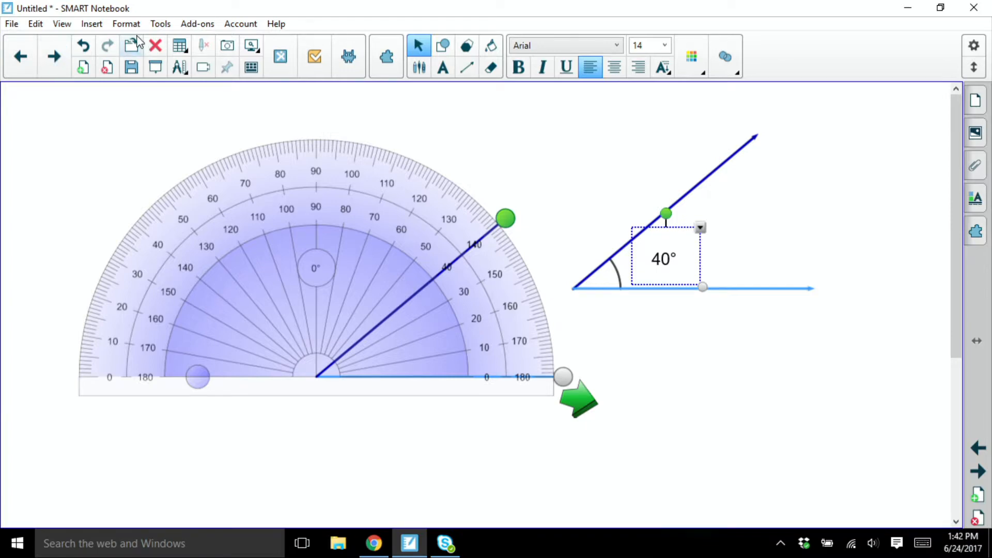
{"action": "left_click", "coordinate": [155, 47]}
{"action": "mouse_move", "coordinate": [872, 401]}
{"action": "left_mouse_down"}
{"action": "mouse_move", "coordinate": [695, 272]}
{"action": "mouse_move", "coordinate": [573, 165]}
{"action": "mouse_move", "coordinate": [532, 101]}
{"action": "left_mouse_up"}
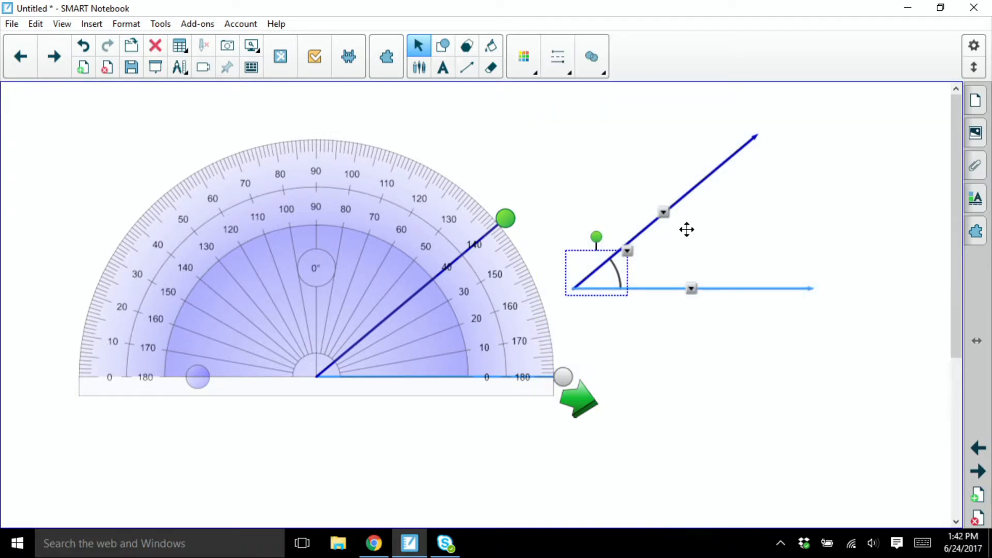
{"action": "left_click", "coordinate": [663, 212]}
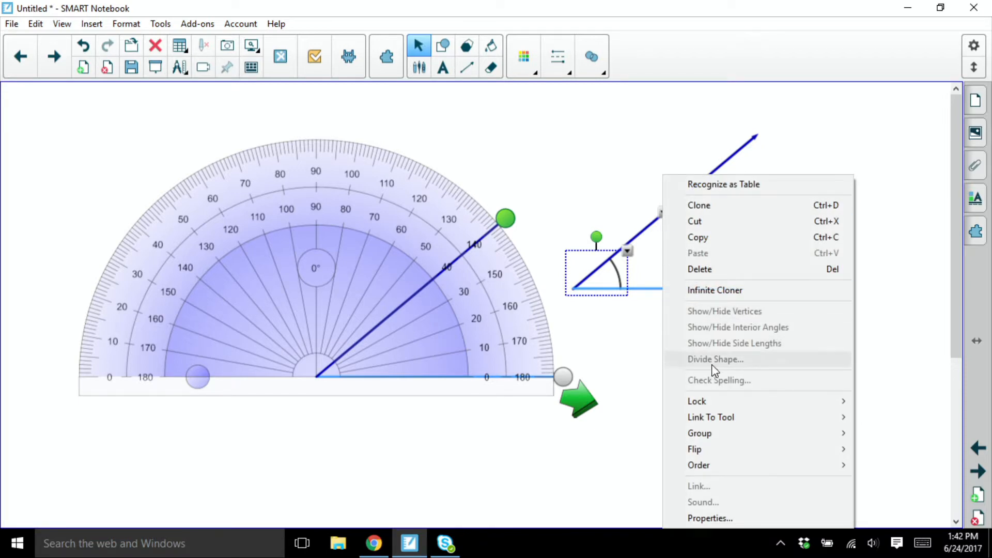
{"action": "mouse_move", "coordinate": [714, 430]}
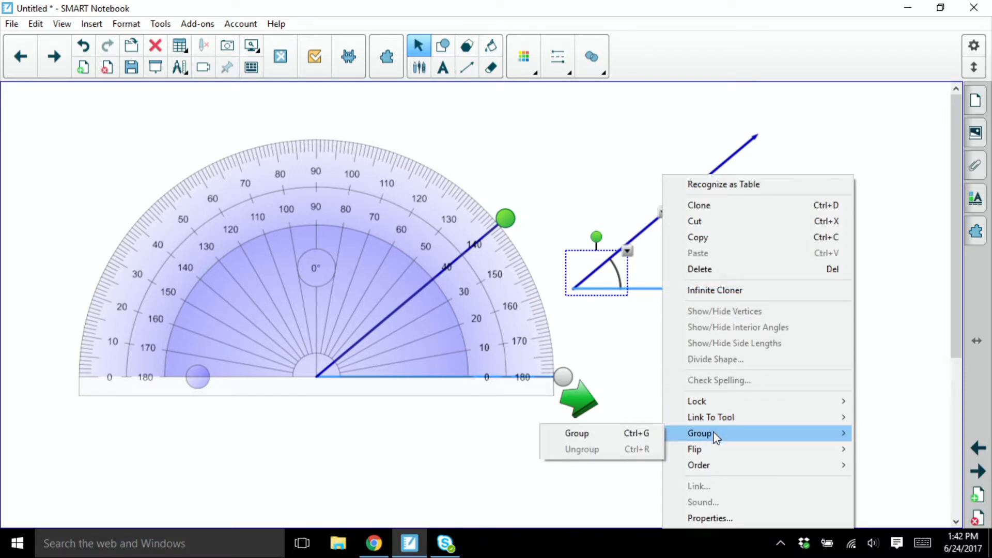
{"action": "left_click", "coordinate": [627, 435]}
{"action": "left_click", "coordinate": [732, 384]}
- Reposition the unlabelled angle and measure it by closing the protractor's ray to 0°, overlaying the protractor and swinging its ray onto the upper side
{"action": "mouse_move", "coordinate": [644, 281]}
{"action": "left_mouse_down"}
{"action": "mouse_move", "coordinate": [702, 245]}
{"action": "mouse_move", "coordinate": [709, 326]}
{"action": "mouse_move", "coordinate": [732, 355]}
{"action": "mouse_move", "coordinate": [692, 323]}
{"action": "mouse_move", "coordinate": [694, 334]}
{"action": "left_mouse_up"}
{"action": "left_click_drag", "start_coordinate": [501, 231], "coordinate": [537, 429]}
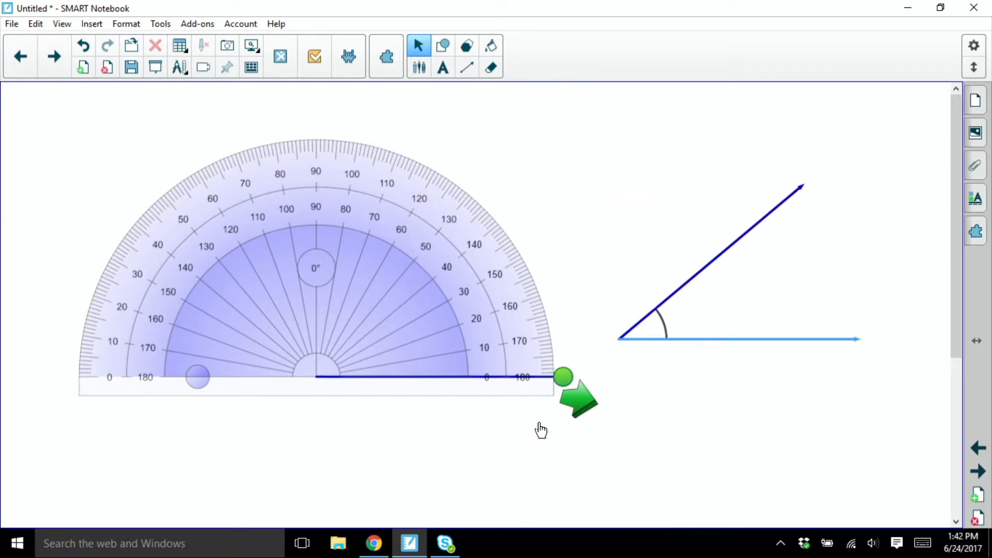
{"action": "mouse_move", "coordinate": [359, 314]}
{"action": "left_mouse_down"}
{"action": "mouse_move", "coordinate": [580, 271]}
{"action": "mouse_move", "coordinate": [663, 274]}
{"action": "left_mouse_up"}
{"action": "left_click_drag", "start_coordinate": [865, 339], "coordinate": [802, 187]}
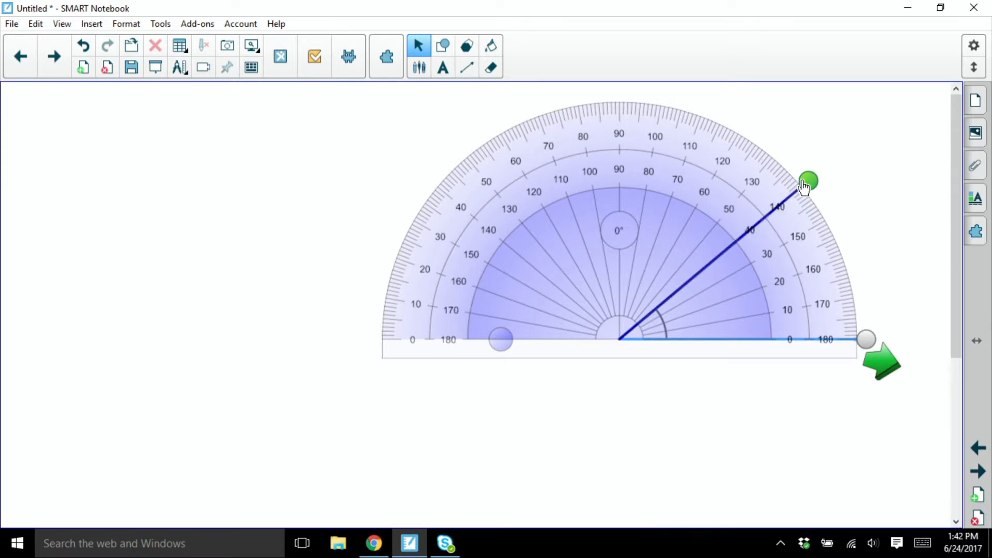
- Move the protractor back to the left half of the page and delete the unlabelled angle drawing
{"action": "left_click_drag", "start_coordinate": [669, 272], "coordinate": [305, 305]}
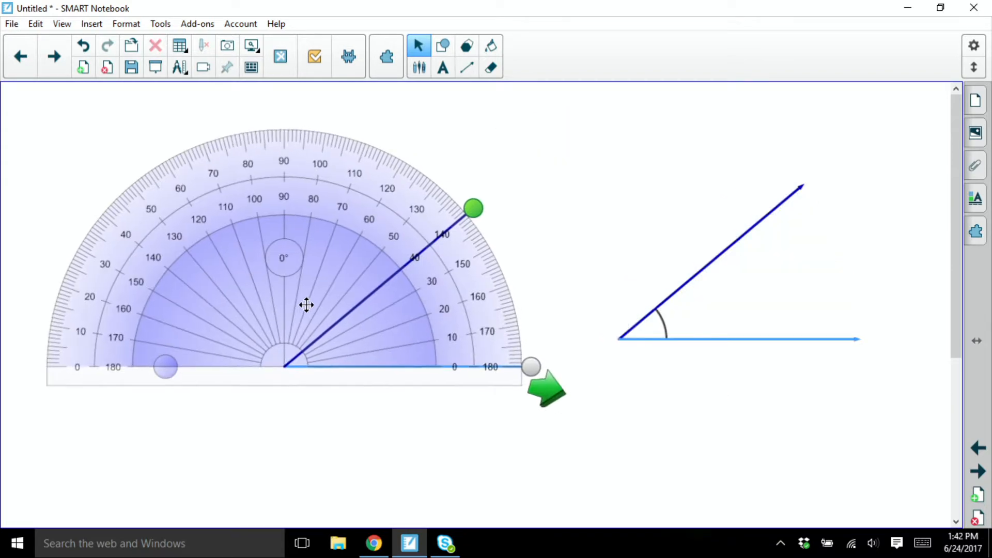
{"action": "left_click", "coordinate": [695, 275]}
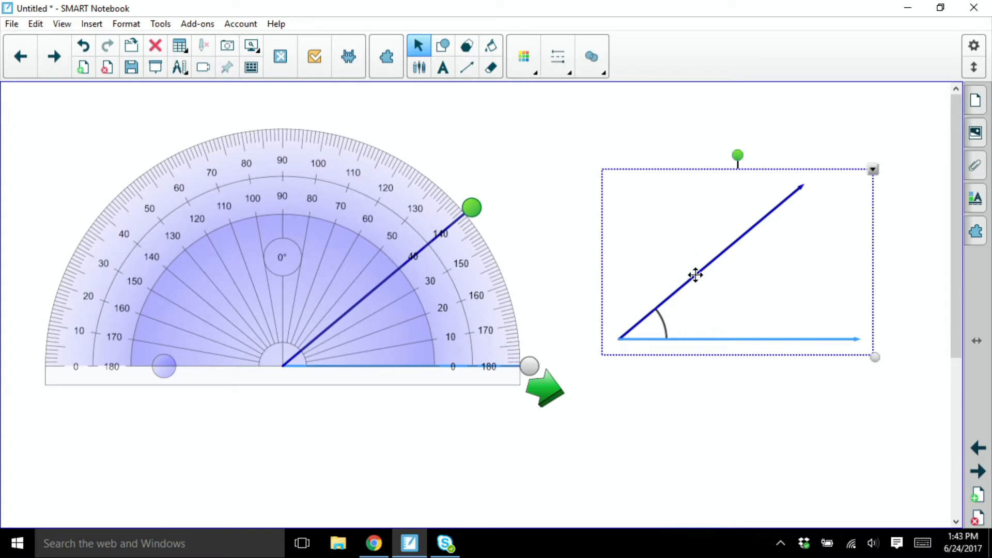
{"action": "key", "text": "Delete"}
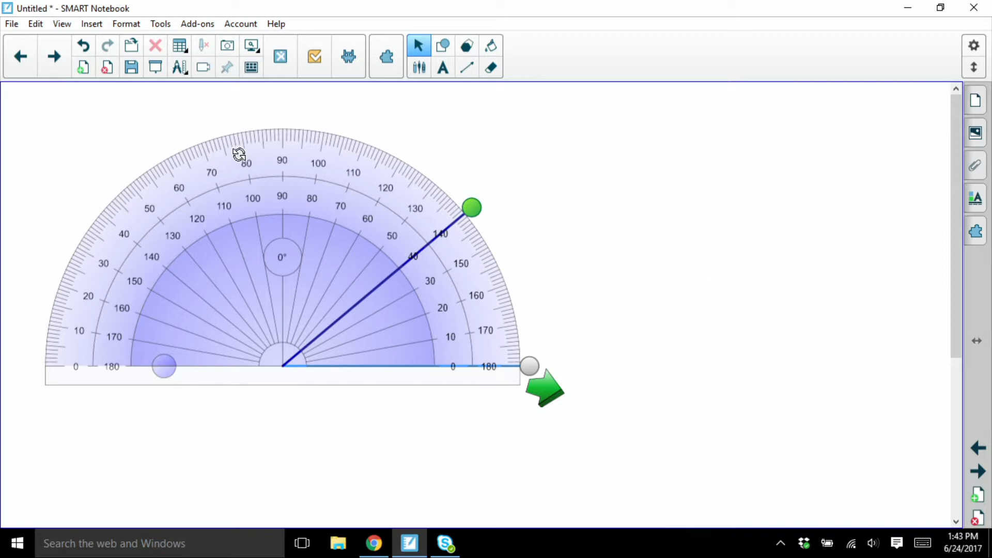
- Expand the protractor to a full circle and move it up and to the right on the page
{"action": "left_click_drag", "start_coordinate": [241, 163], "coordinate": [256, 218]}
{"action": "left_click", "coordinate": [160, 367]}
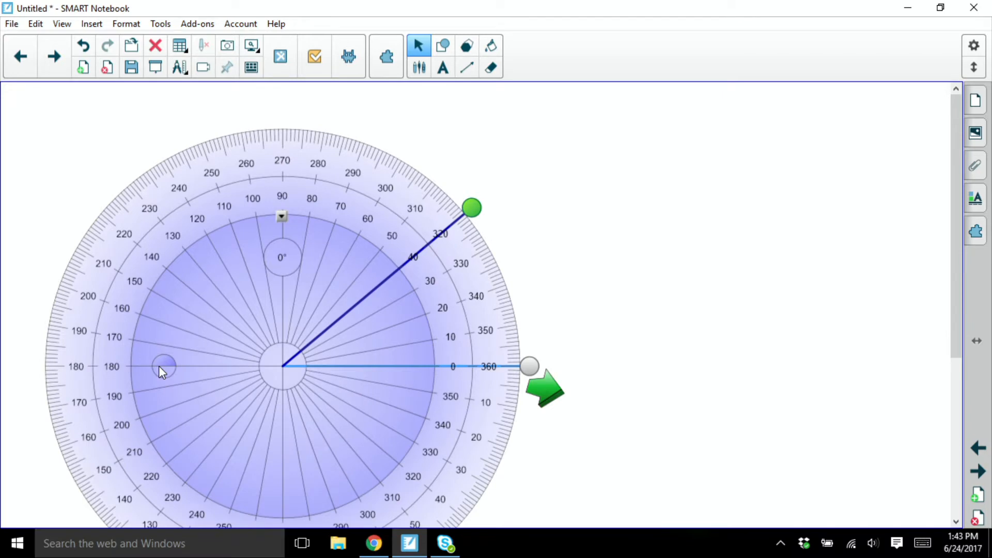
{"action": "left_click_drag", "start_coordinate": [204, 352], "coordinate": [252, 274]}
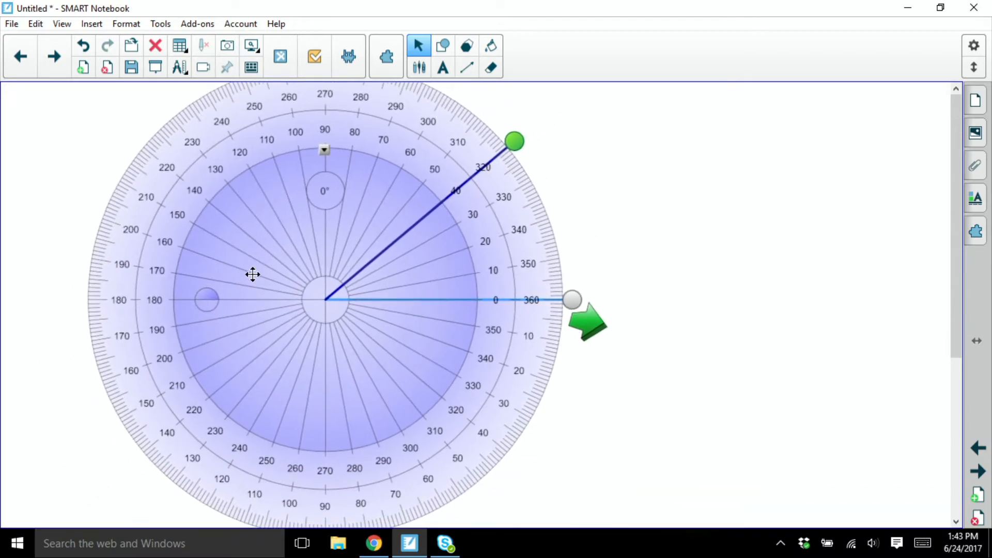
- Toggle the protractor between its half-circle and full-circle forms, ending on the half circle
{"action": "left_click", "coordinate": [210, 307]}
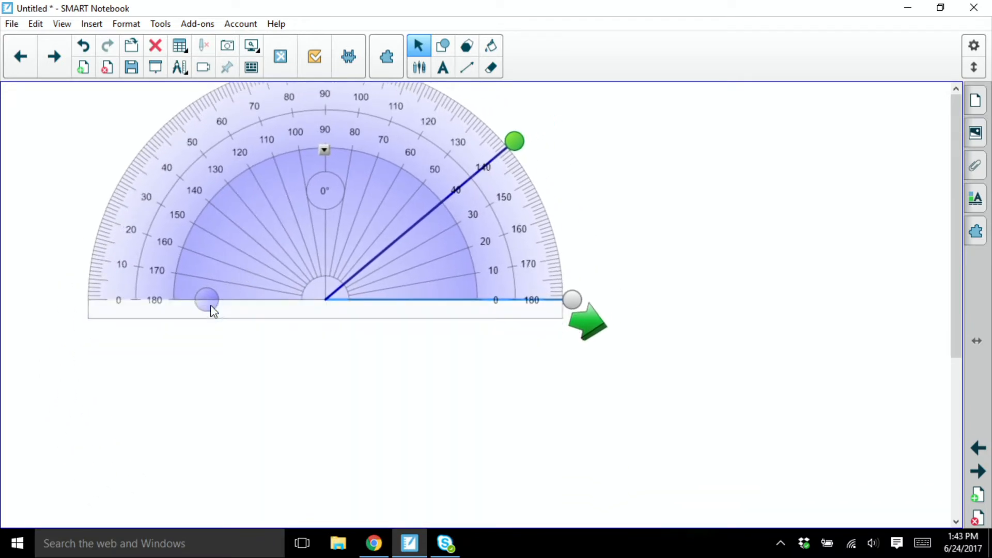
{"action": "left_click", "coordinate": [210, 305]}
{"action": "left_click", "coordinate": [210, 304]}
{"action": "left_click", "coordinate": [202, 299]}
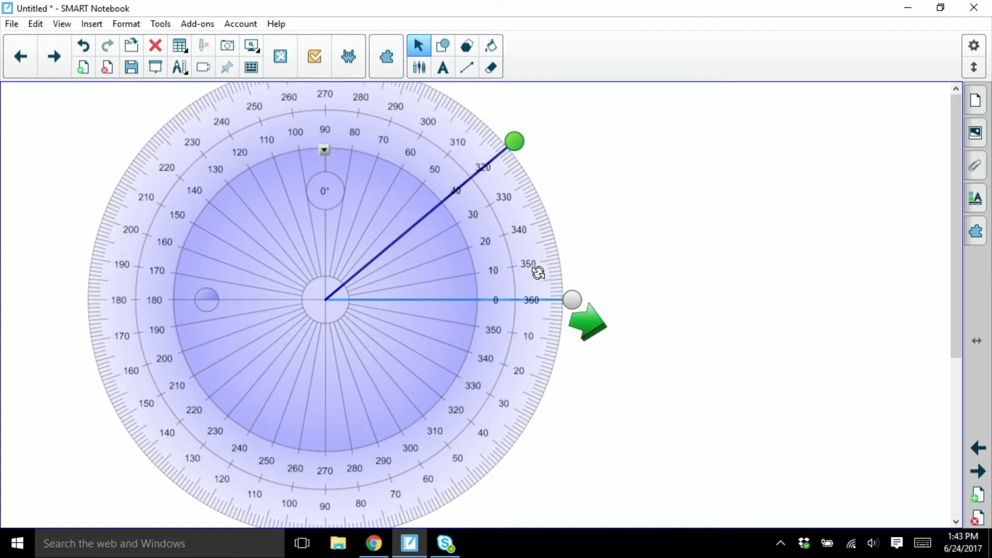
{"action": "left_click", "coordinate": [205, 300]}
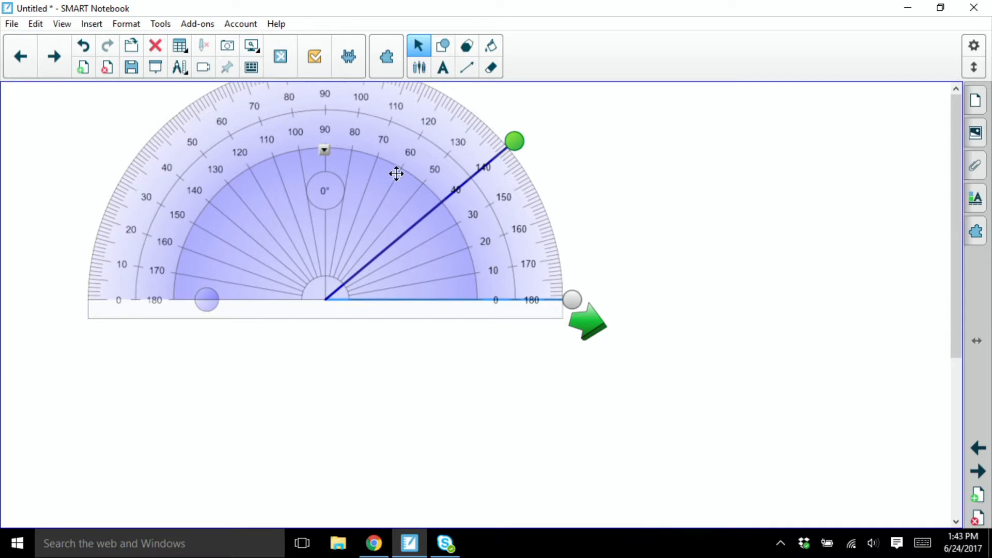
- Shrink the protractor slightly, expand it to a full circle and shift it up and to the right
{"action": "mouse_move", "coordinate": [482, 216]}
{"action": "left_mouse_down"}
{"action": "mouse_move", "coordinate": [520, 221]}
{"action": "mouse_move", "coordinate": [604, 181]}
{"action": "mouse_move", "coordinate": [599, 197]}
{"action": "mouse_move", "coordinate": [410, 261]}
{"action": "mouse_move", "coordinate": [491, 222]}
{"action": "mouse_move", "coordinate": [549, 248]}
{"action": "mouse_move", "coordinate": [440, 238]}
{"action": "mouse_move", "coordinate": [467, 233]}
{"action": "mouse_move", "coordinate": [434, 157]}
{"action": "mouse_move", "coordinate": [303, 122]}
{"action": "mouse_move", "coordinate": [475, 205]}
{"action": "mouse_move", "coordinate": [483, 218]}
{"action": "left_mouse_up"}
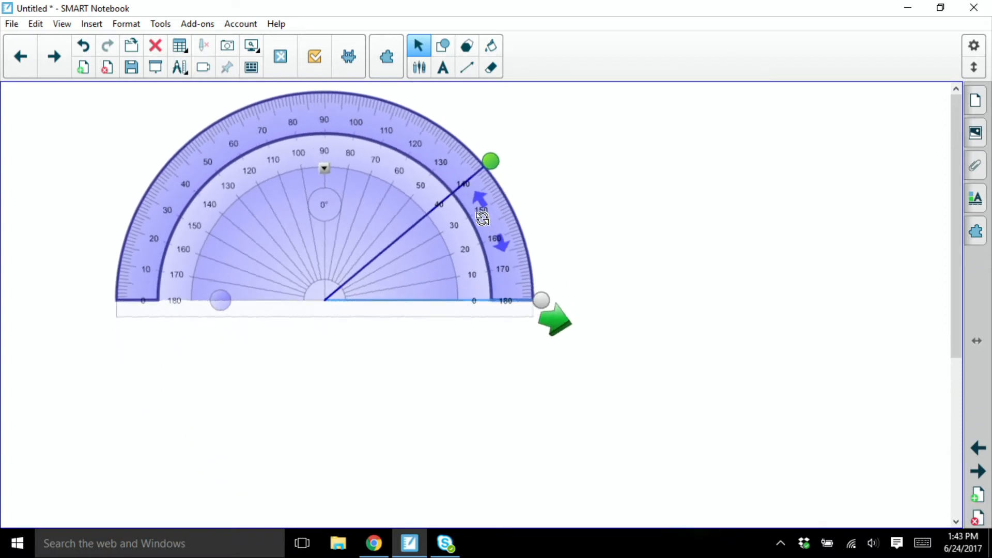
{"action": "left_click", "coordinate": [222, 304]}
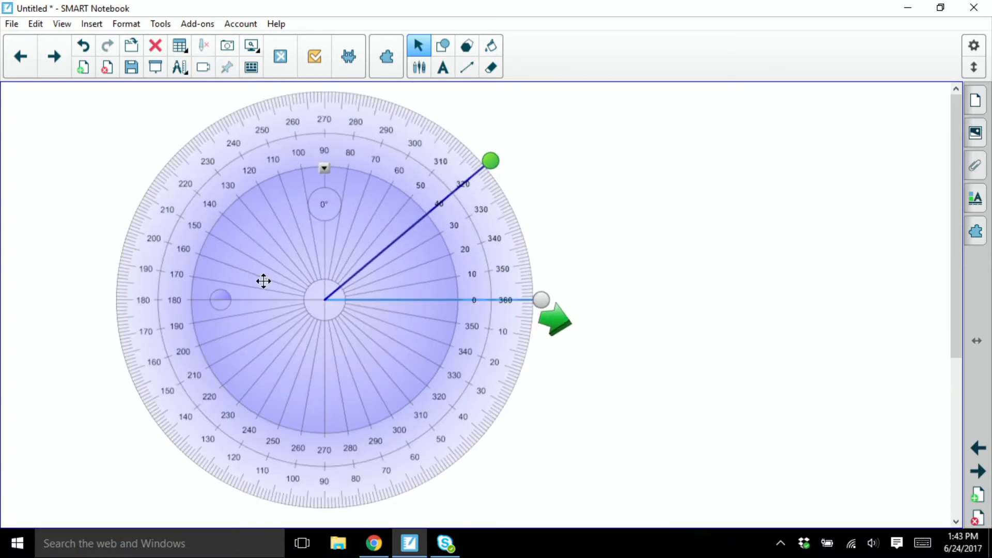
{"action": "left_click_drag", "start_coordinate": [412, 263], "coordinate": [435, 240]}
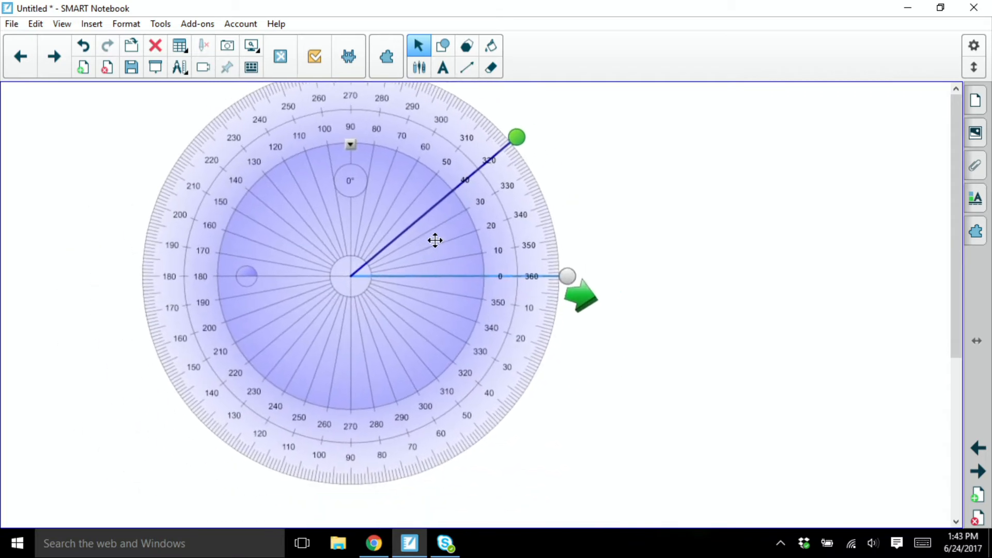
{"action": "mouse_move", "coordinate": [335, 264]}
{"action": "left_mouse_down"}
{"action": "mouse_move", "coordinate": [361, 288]}
{"action": "mouse_move", "coordinate": [337, 271]}
{"action": "left_mouse_up"}
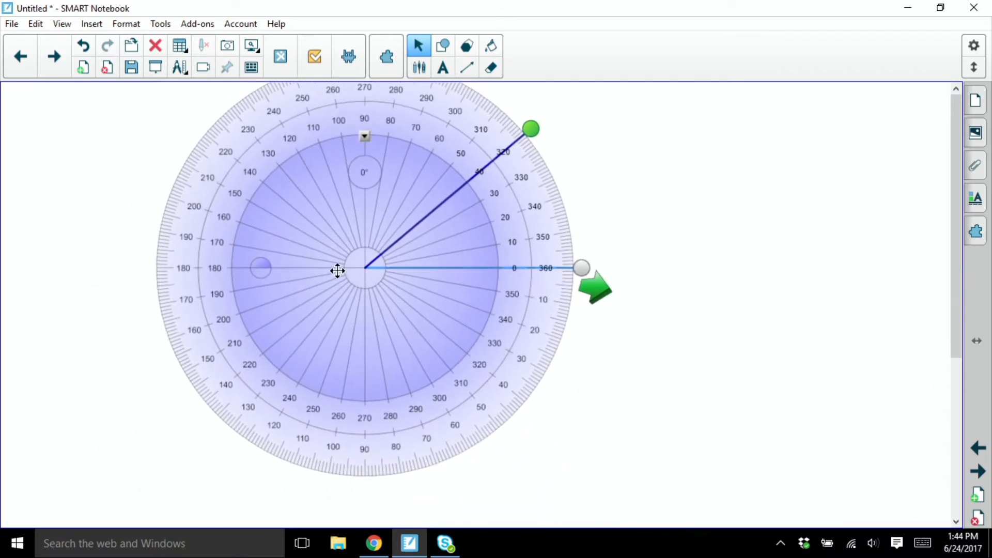
- Rotate the full-circle protractor to 35° and use its movable ray to generate a 220° angle drawing beside it
{"action": "left_click_drag", "start_coordinate": [506, 229], "coordinate": [471, 284]}
{"action": "left_click_drag", "start_coordinate": [568, 263], "coordinate": [181, 290]}
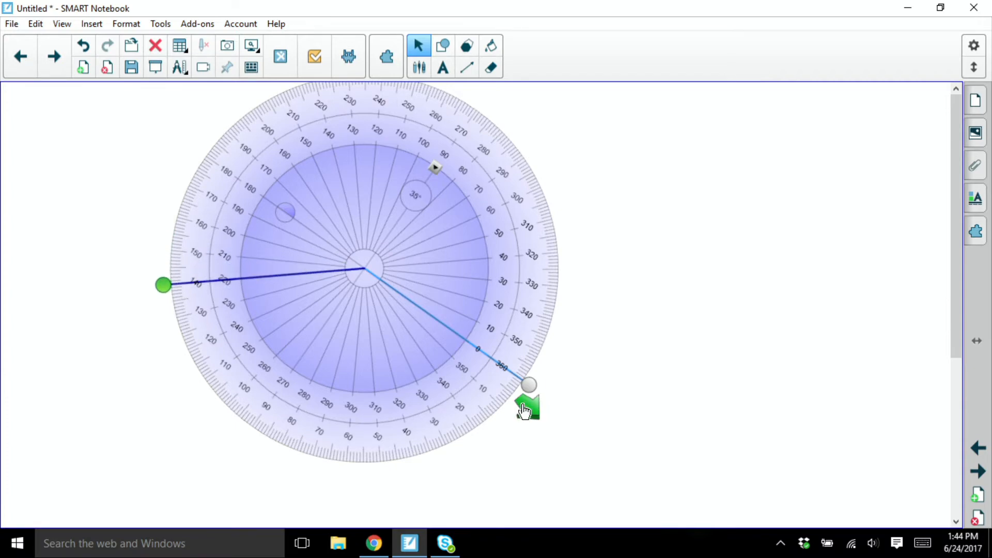
{"action": "left_click", "coordinate": [524, 411]}
{"action": "left_click_drag", "start_coordinate": [677, 261], "coordinate": [768, 266]}
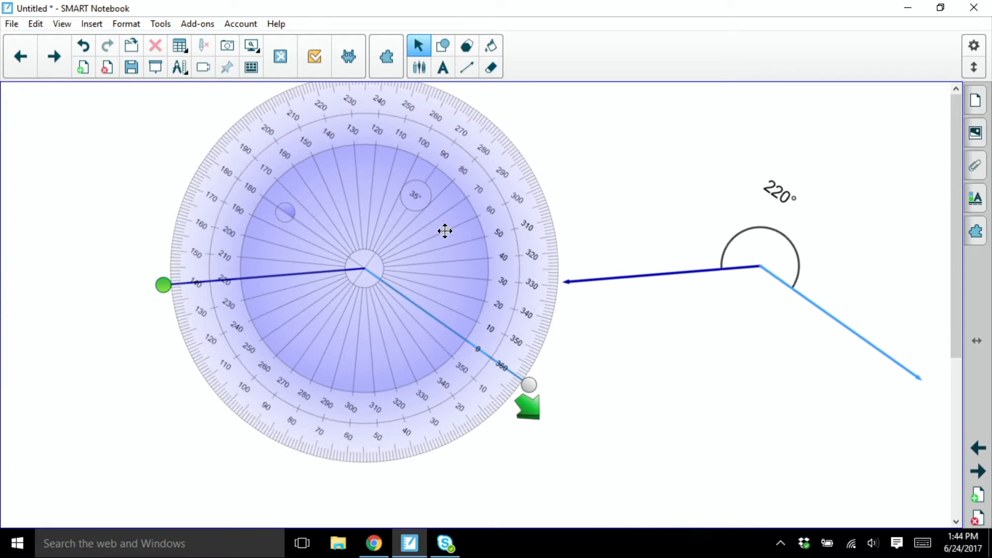
- Delete the full-circle protractor and the 220° angle drawing from the page
{"action": "left_click", "coordinate": [425, 244]}
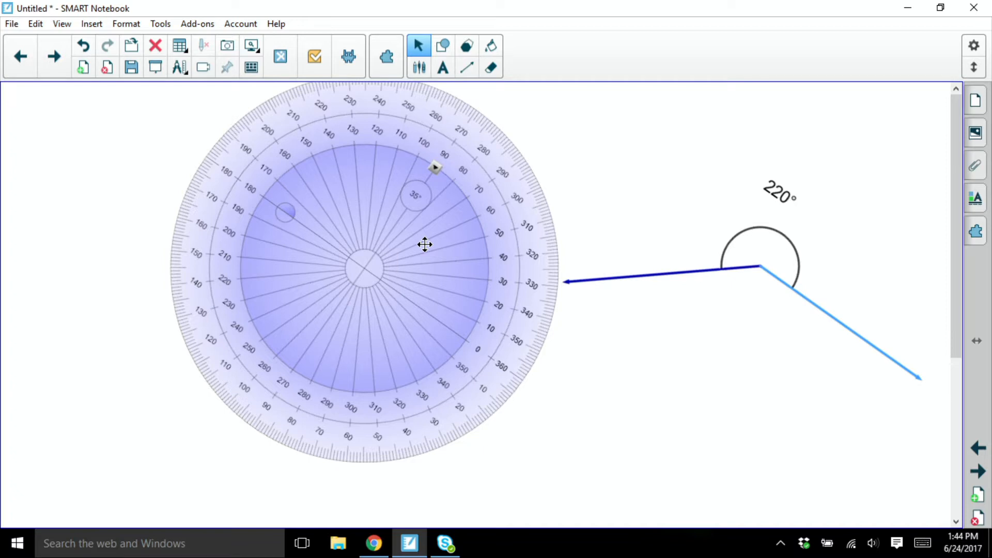
{"action": "left_click_drag", "start_coordinate": [395, 248], "coordinate": [341, 281]}
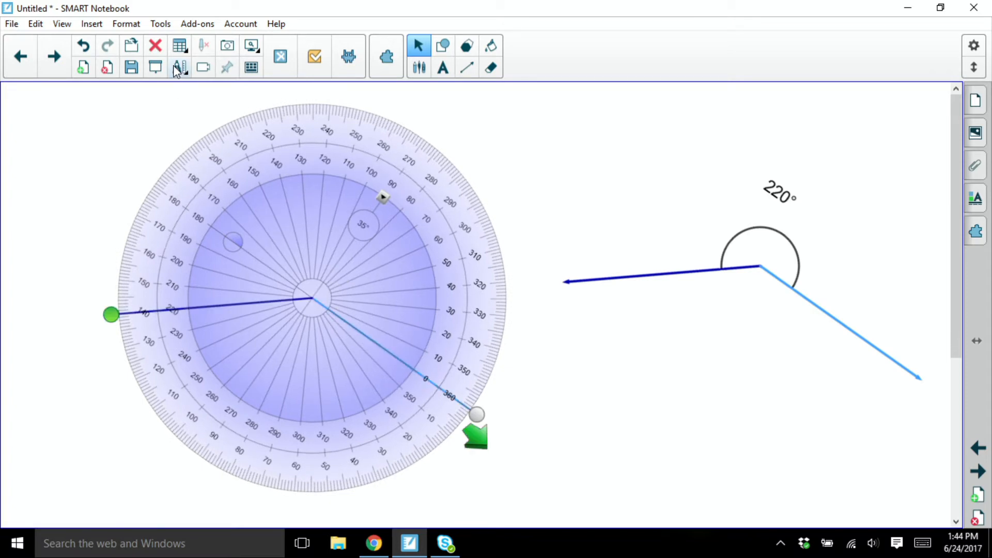
{"action": "left_click", "coordinate": [154, 49]}
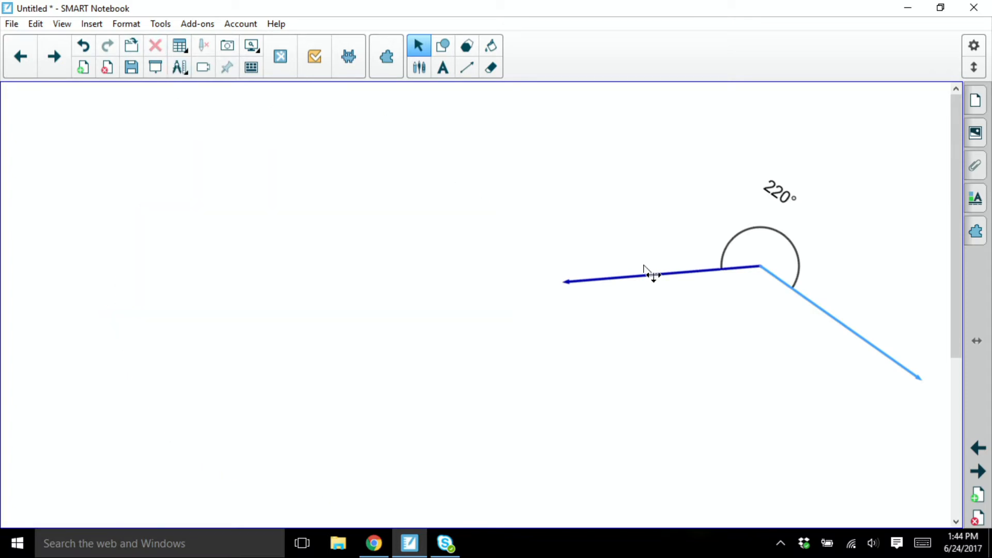
{"action": "left_click", "coordinate": [660, 274]}
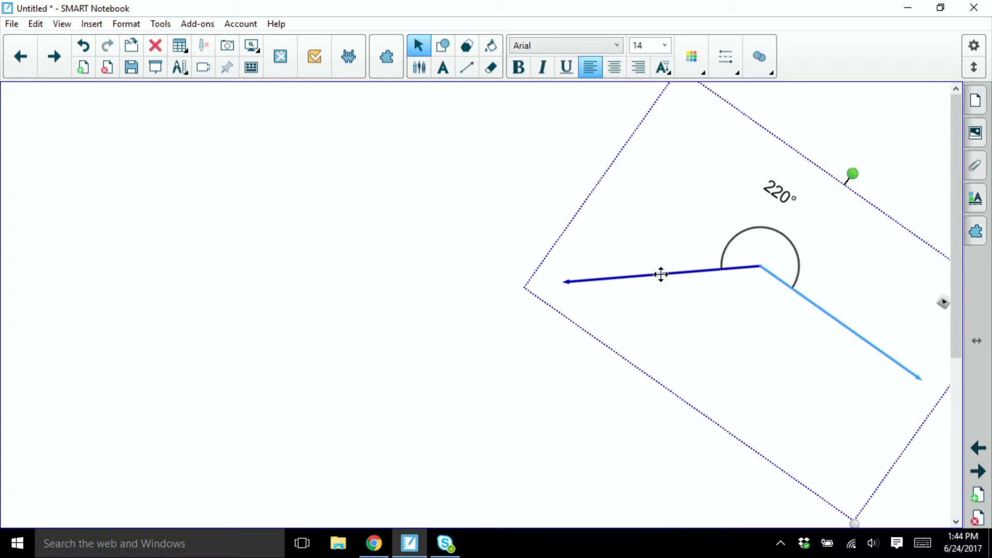
{"action": "left_click", "coordinate": [153, 49]}
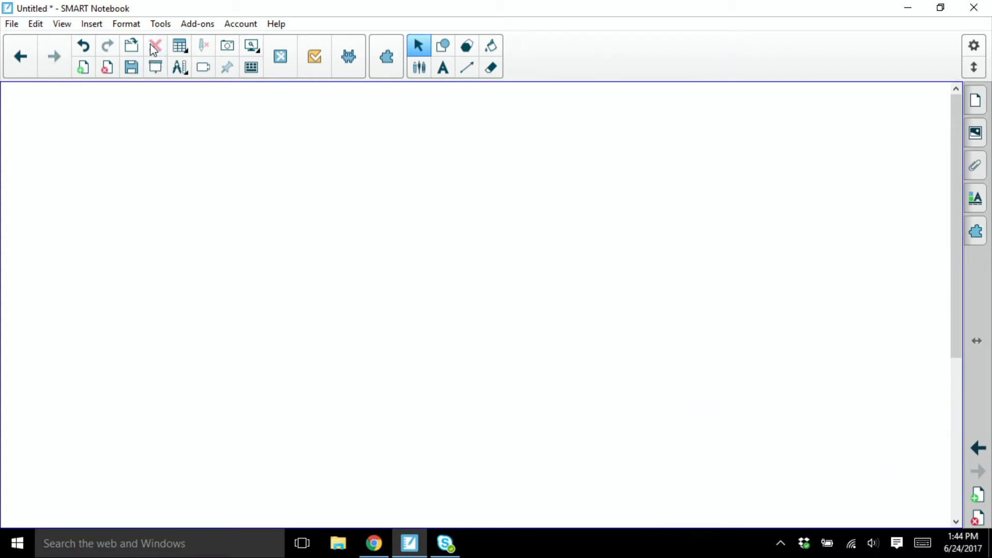
- Insert the Geodreieck triangle from the measurement tools and delete it from the page
{"action": "left_click", "coordinate": [179, 68]}
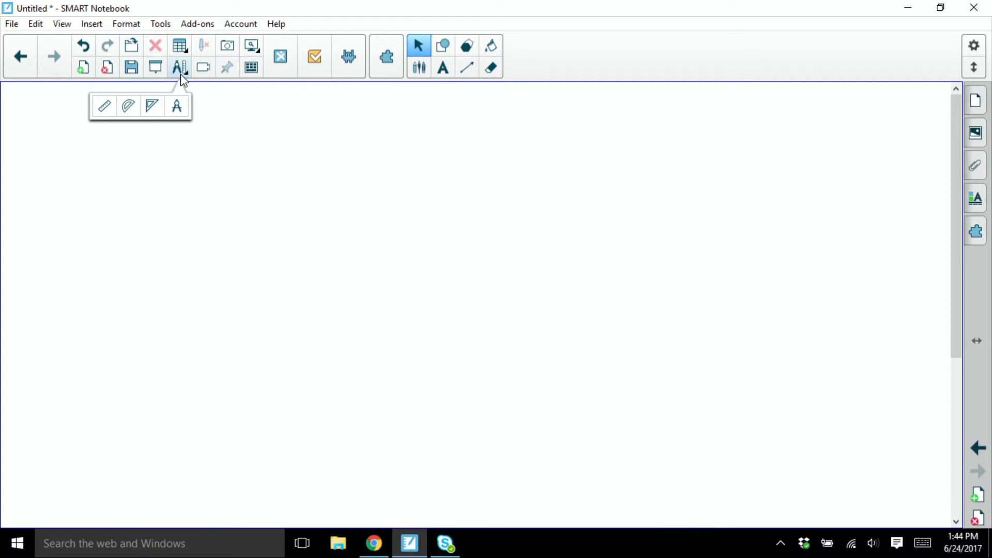
{"action": "left_click", "coordinate": [149, 110]}
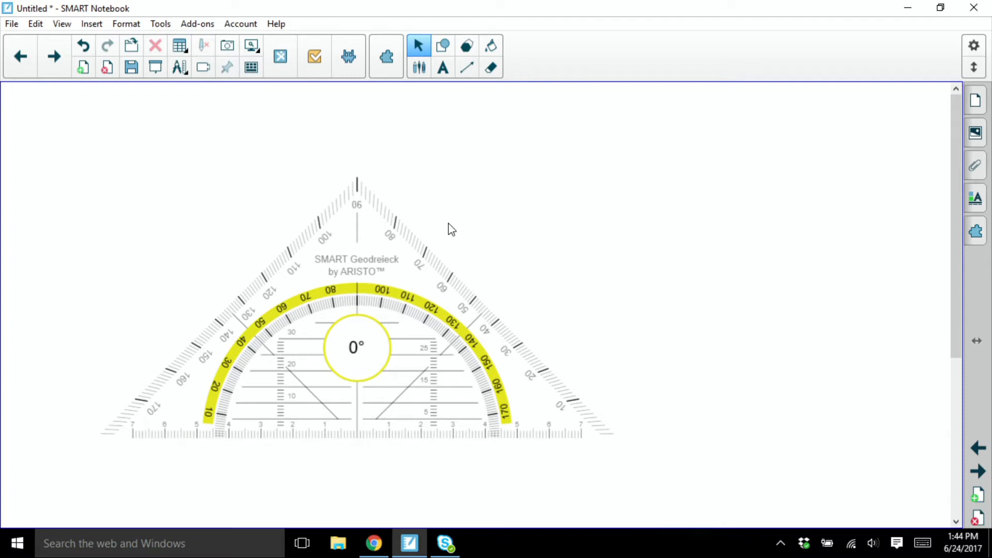
{"action": "left_click_drag", "start_coordinate": [388, 240], "coordinate": [371, 260]}
{"action": "left_click", "coordinate": [150, 40]}
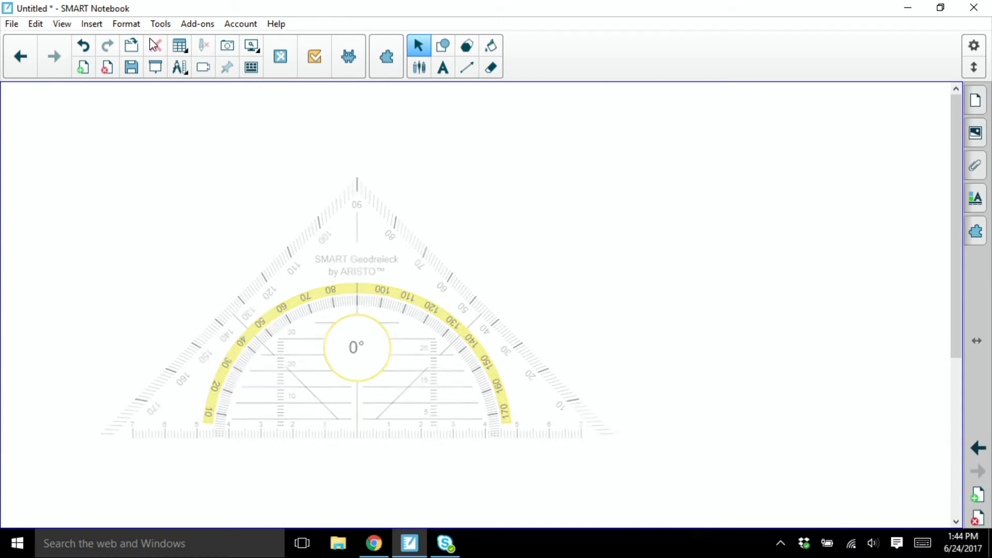
- Insert a compass from the measurement tools and move it slightly upward on the page
{"action": "left_click", "coordinate": [187, 76]}
{"action": "left_click", "coordinate": [187, 115]}
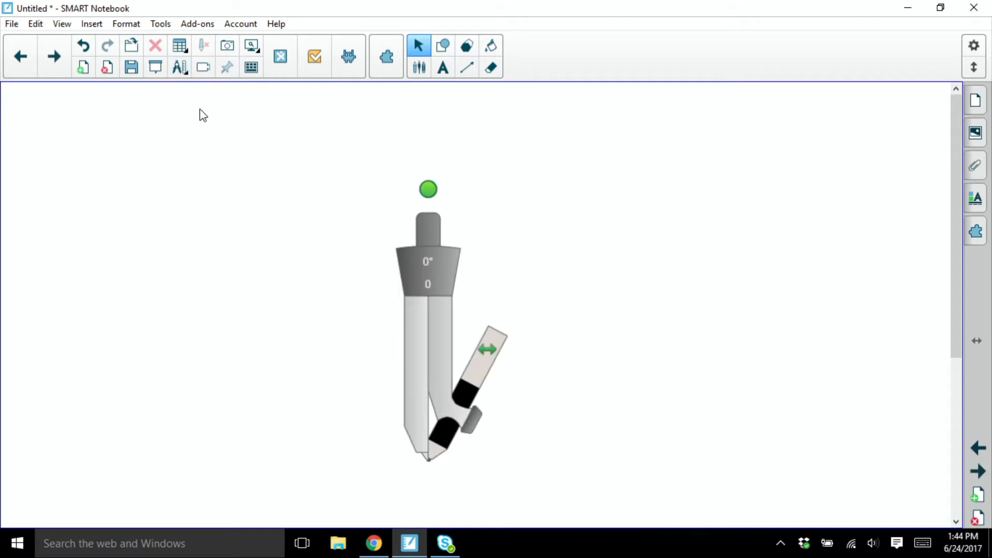
{"action": "left_click_drag", "start_coordinate": [405, 240], "coordinate": [396, 204]}
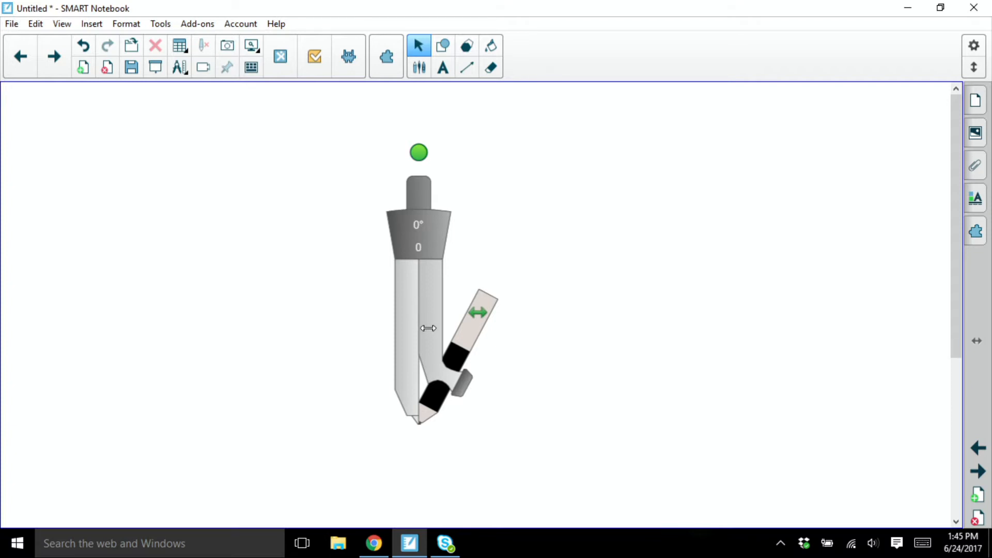
- Open the compass to a radius of 100 and reposition it, tilted counterclockwise, near the upper middle of the page
{"action": "left_click_drag", "start_coordinate": [428, 328], "coordinate": [513, 356]}
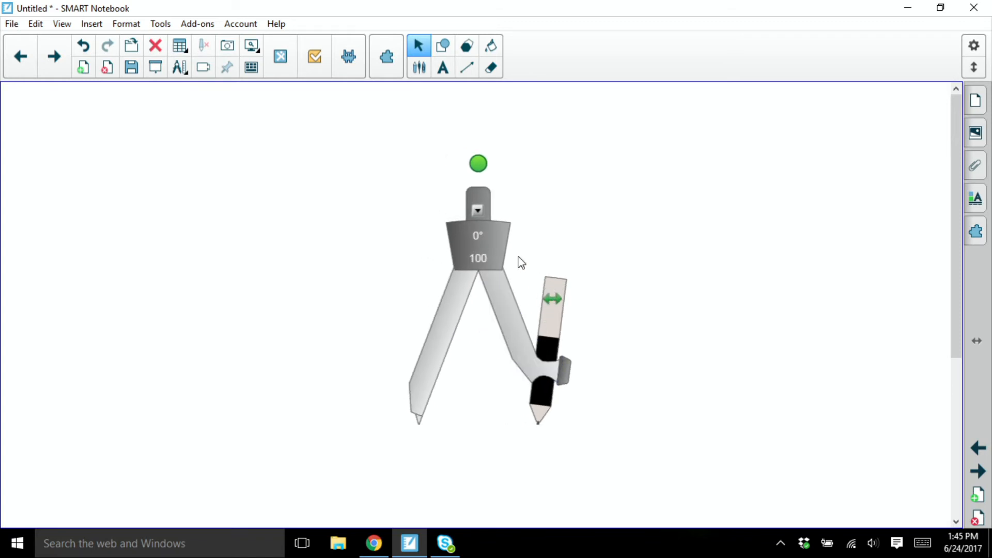
{"action": "mouse_move", "coordinate": [478, 163]}
{"action": "left_mouse_down"}
{"action": "mouse_move", "coordinate": [343, 166]}
{"action": "mouse_move", "coordinate": [297, 184]}
{"action": "mouse_move", "coordinate": [494, 167]}
{"action": "left_mouse_up"}
{"action": "left_click_drag", "start_coordinate": [495, 219], "coordinate": [367, 294]}
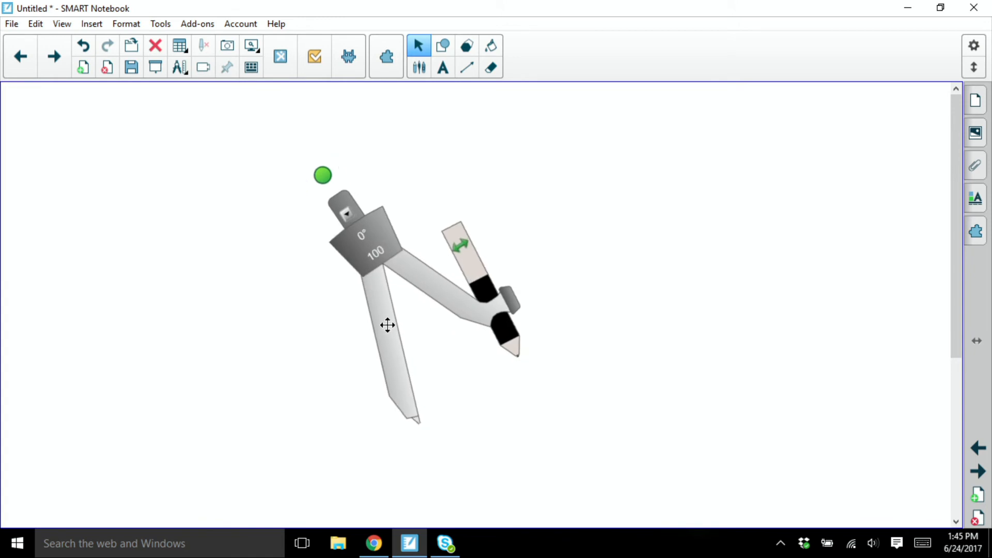
{"action": "left_click_drag", "start_coordinate": [386, 326], "coordinate": [438, 258]}
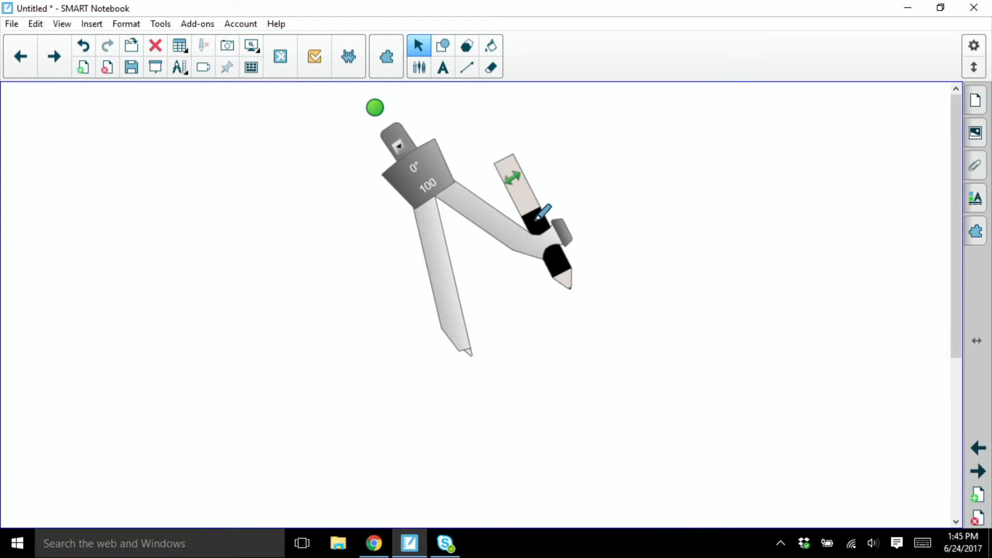
- Draw a full 360° circle of radius 100 with the compass and a second one centred on the first circle's edge
{"action": "mouse_move", "coordinate": [565, 232]}
{"action": "left_mouse_down"}
{"action": "mouse_move", "coordinate": [580, 290]}
{"action": "mouse_move", "coordinate": [574, 328]}
{"action": "mouse_move", "coordinate": [496, 397]}
{"action": "mouse_move", "coordinate": [403, 313]}
{"action": "mouse_move", "coordinate": [501, 251]}
{"action": "mouse_move", "coordinate": [553, 294]}
{"action": "mouse_move", "coordinate": [533, 393]}
{"action": "mouse_move", "coordinate": [371, 288]}
{"action": "mouse_move", "coordinate": [474, 262]}
{"action": "mouse_move", "coordinate": [521, 284]}
{"action": "mouse_move", "coordinate": [535, 330]}
{"action": "left_mouse_up"}
{"action": "left_click_drag", "start_coordinate": [467, 299], "coordinate": [587, 246]}
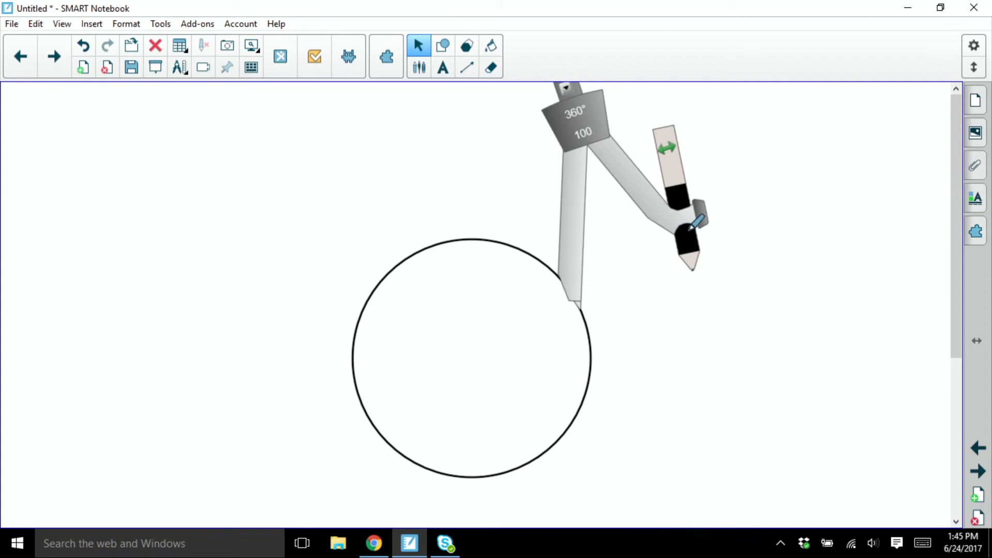
{"action": "mouse_move", "coordinate": [645, 201]}
{"action": "left_mouse_down"}
{"action": "mouse_move", "coordinate": [653, 350]}
{"action": "mouse_move", "coordinate": [612, 158]}
{"action": "mouse_move", "coordinate": [635, 424]}
{"action": "mouse_move", "coordinate": [611, 436]}
{"action": "left_mouse_up"}
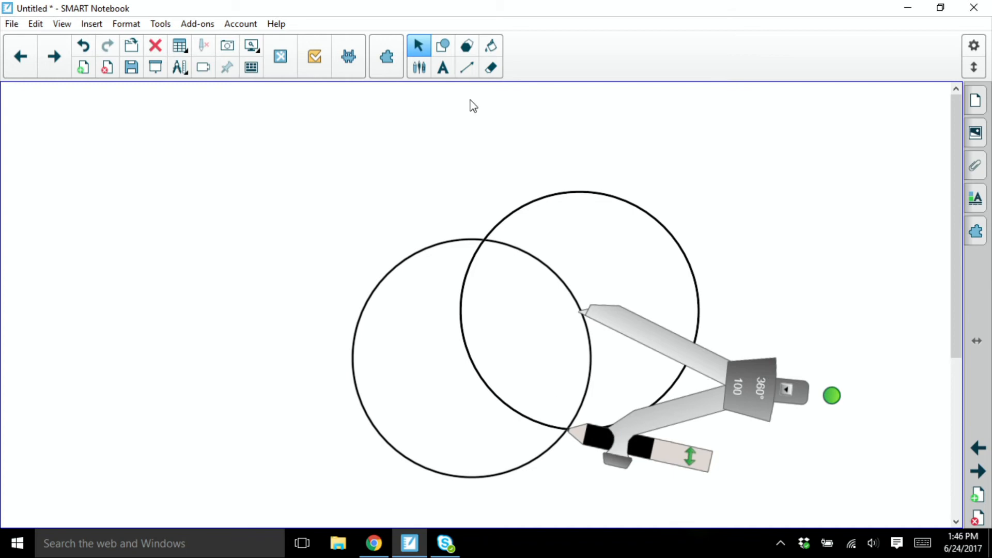
- Set the line color of the first, lower circle to red
{"action": "left_click", "coordinate": [420, 45]}
{"action": "left_click", "coordinate": [377, 284]}
{"action": "left_click", "coordinate": [270, 275]}
{"action": "left_click", "coordinate": [380, 278]}
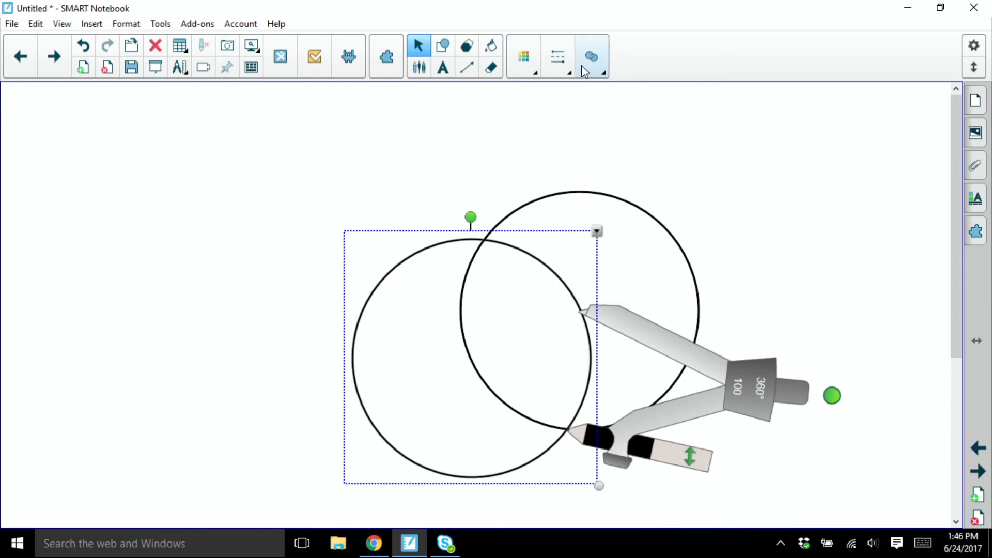
{"action": "left_click", "coordinate": [524, 59]}
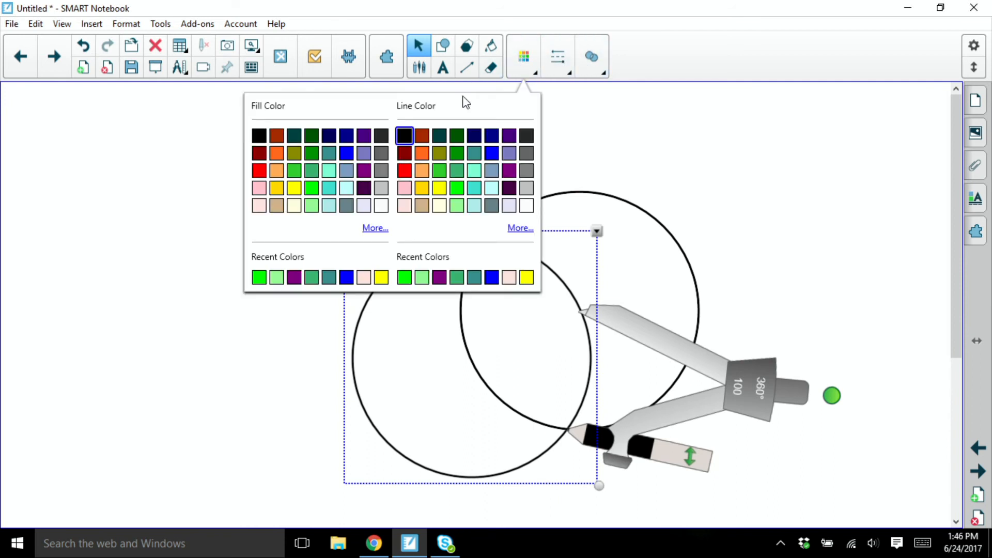
{"action": "left_click", "coordinate": [408, 171]}
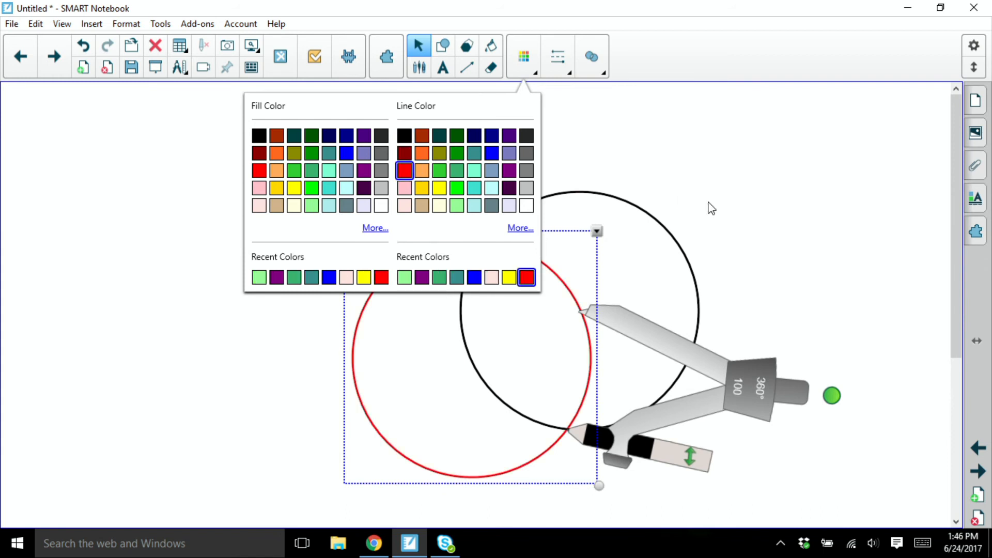
{"action": "left_click", "coordinate": [710, 221]}
- Set the line color of the second, upper circle to bright green
{"action": "left_click", "coordinate": [660, 214]}
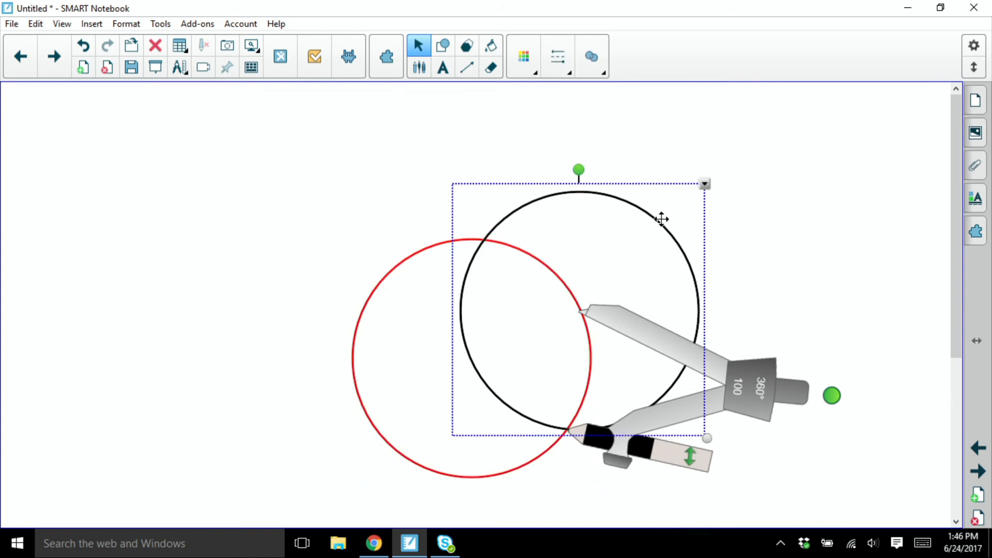
{"action": "left_click", "coordinate": [520, 56]}
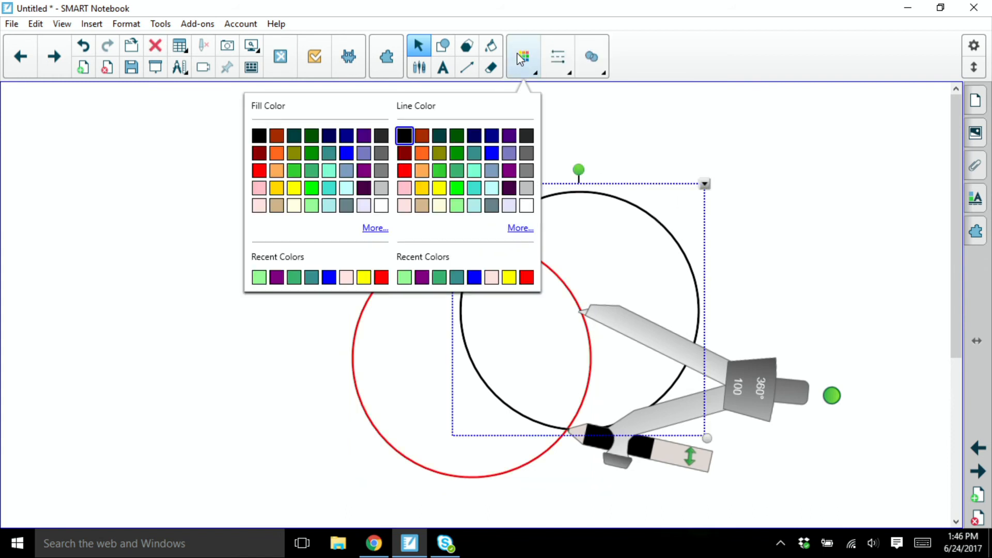
{"action": "left_click", "coordinate": [456, 188]}
{"action": "left_click", "coordinate": [818, 228]}
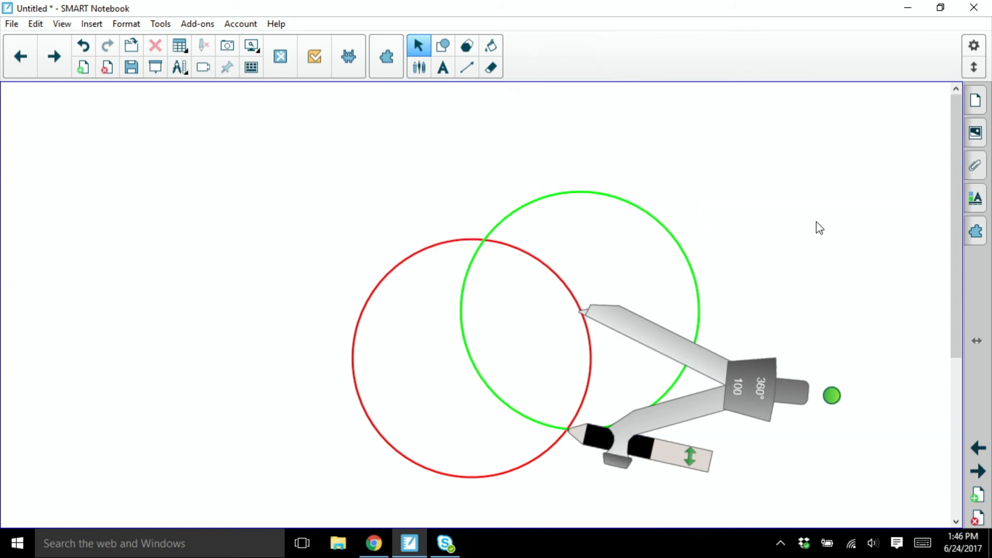
- Recolor the upper circle's line, trying orange before settling on medium green
{"action": "left_click", "coordinate": [650, 217]}
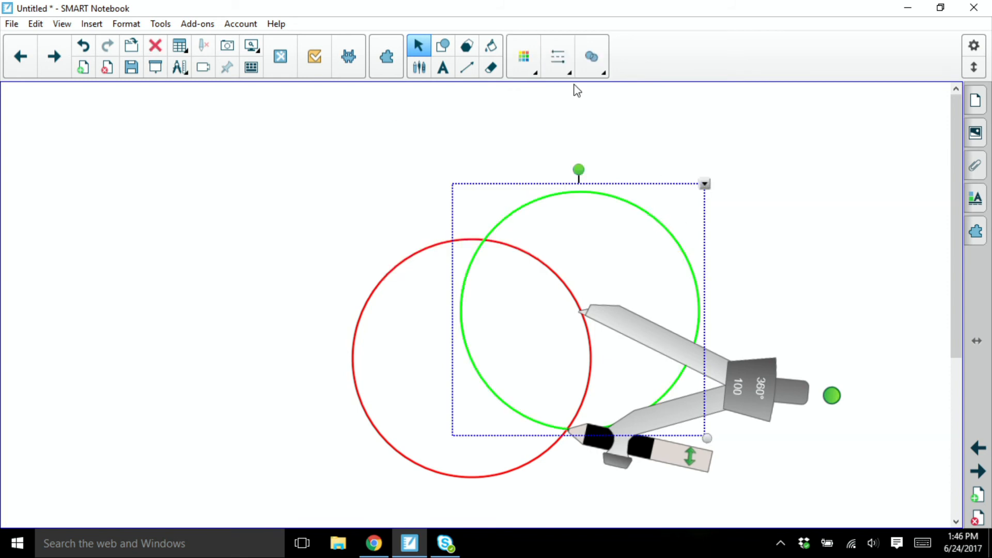
{"action": "left_click", "coordinate": [550, 61]}
{"action": "left_click", "coordinate": [525, 60]}
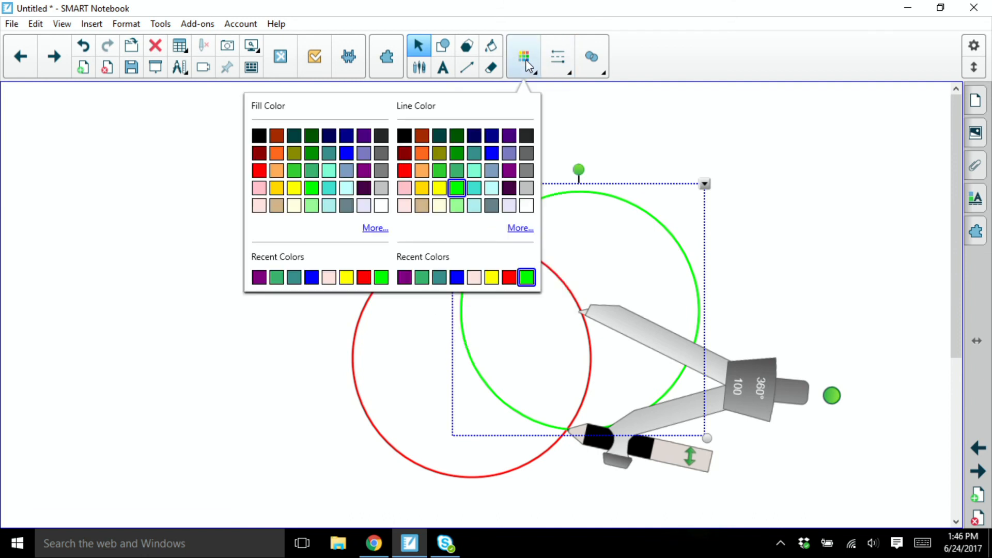
{"action": "left_click", "coordinate": [421, 153]}
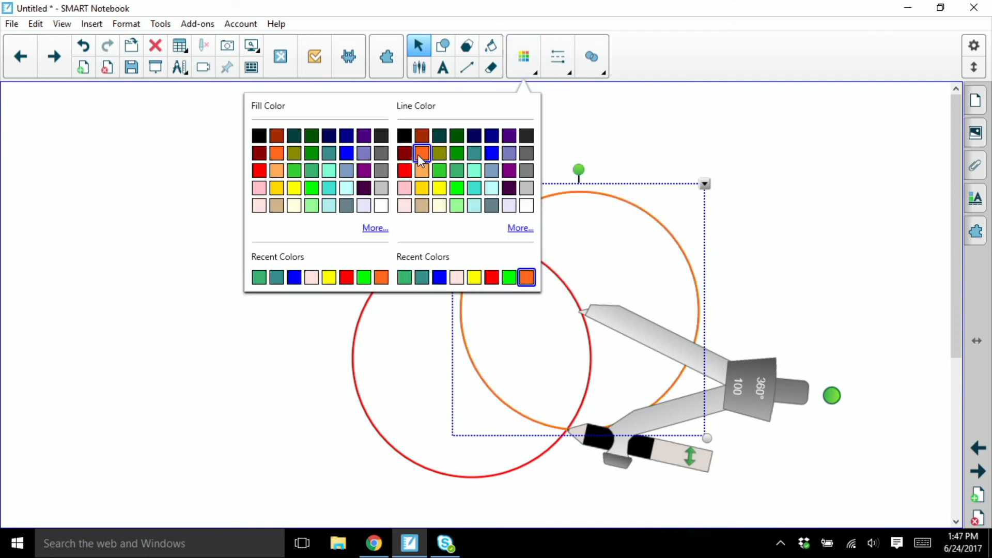
{"action": "left_click", "coordinate": [439, 170]}
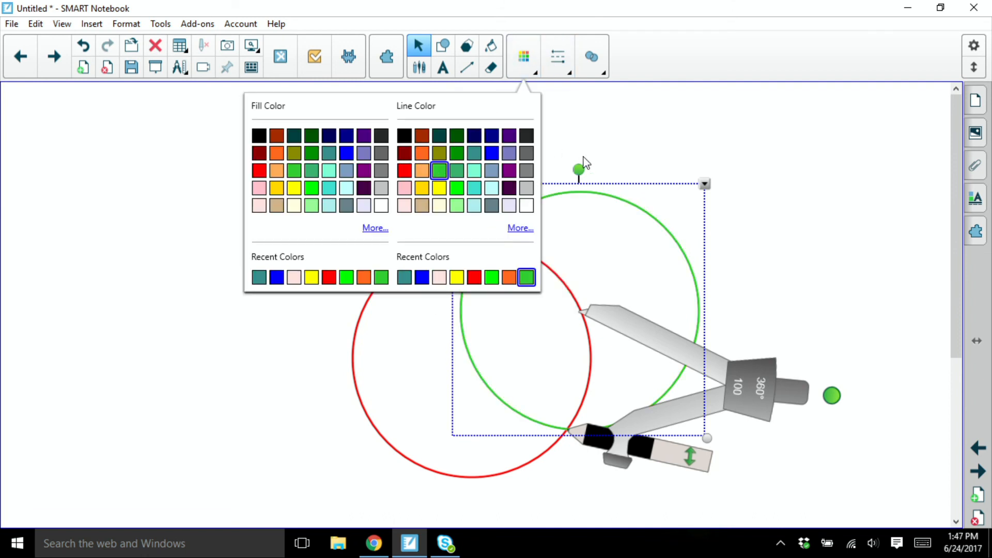
- Thicken the upper circle's outline to the fifth line thickness and deselect it
{"action": "left_click", "coordinate": [564, 68]}
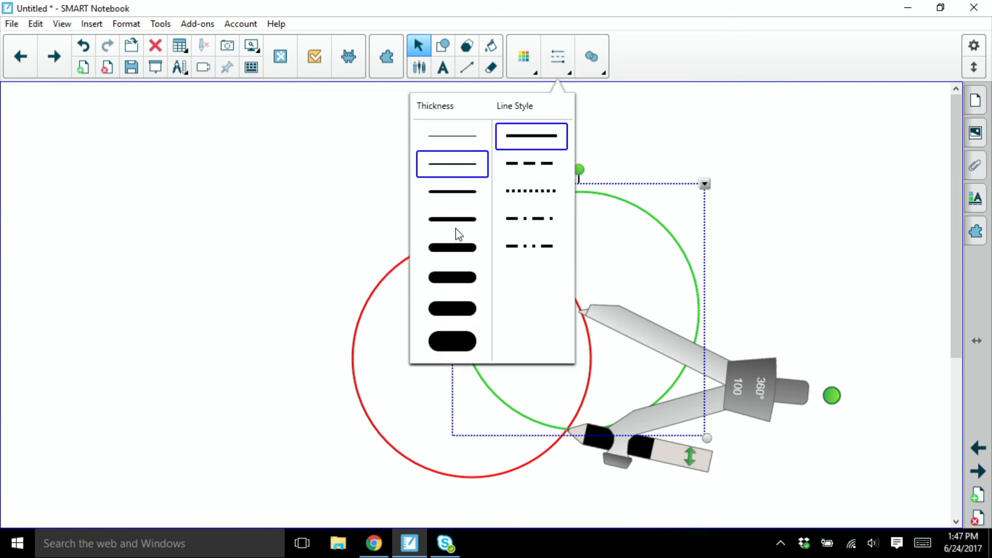
{"action": "left_click", "coordinate": [460, 253]}
{"action": "left_click", "coordinate": [779, 253]}
{"action": "left_click", "coordinate": [781, 252]}
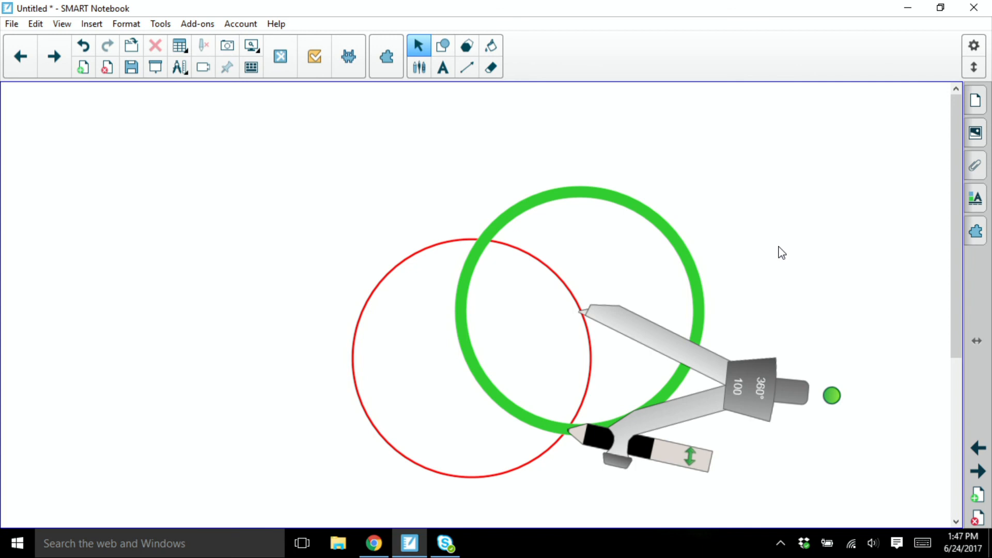
- Show the available measurement tools
{"action": "left_click", "coordinate": [183, 68]}
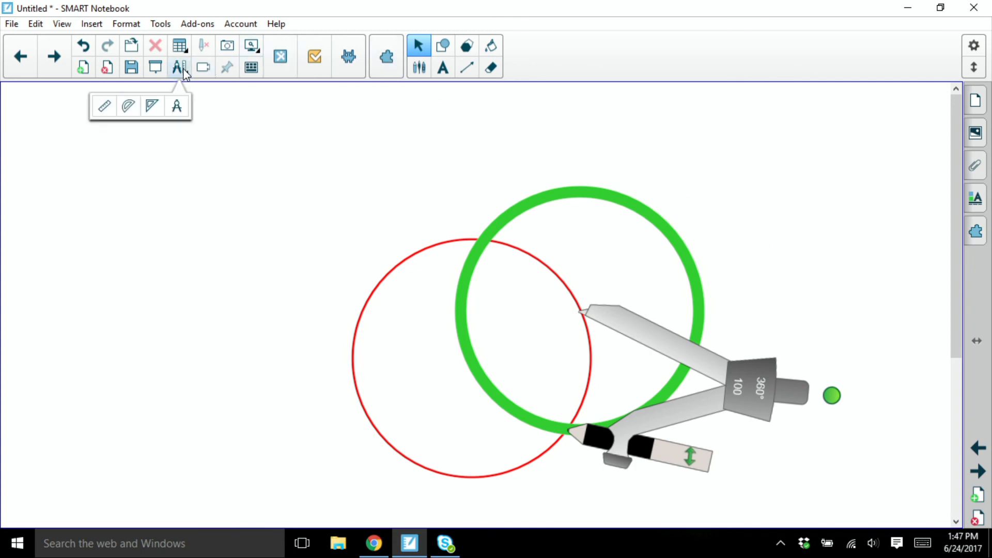